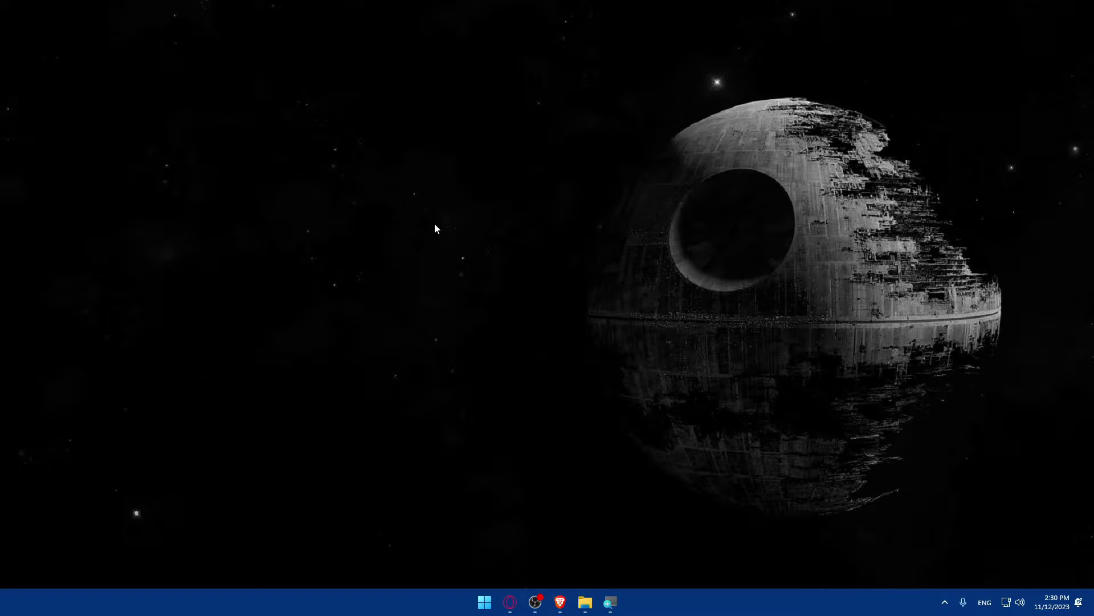
Launch Brave and load dsers.com in the address bar
{"action": "left_click", "coordinate": [560, 602]}
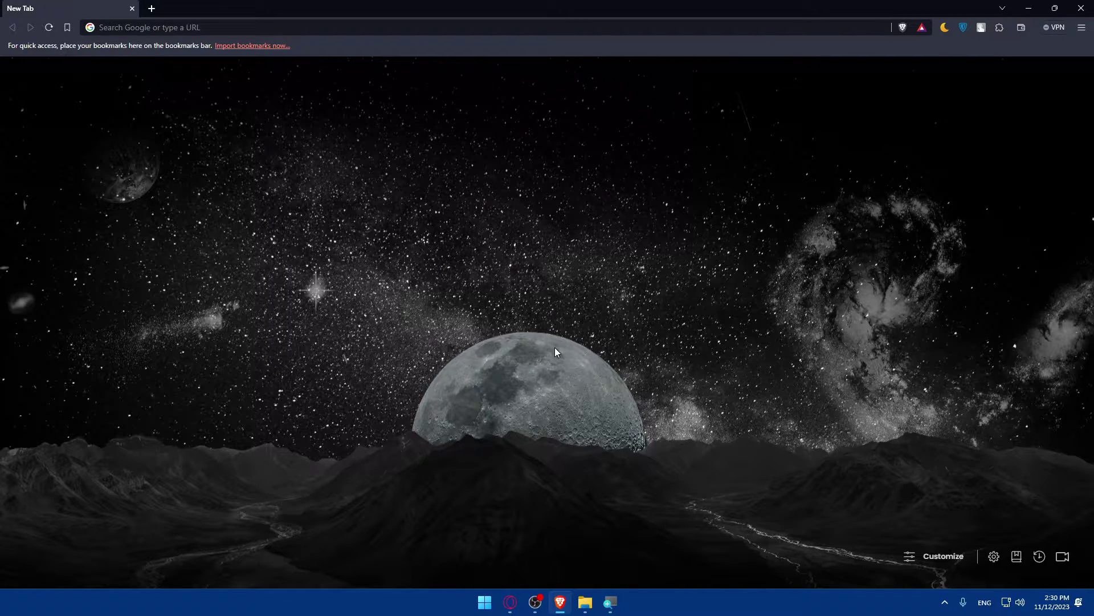
{"action": "left_click", "coordinate": [167, 25]}
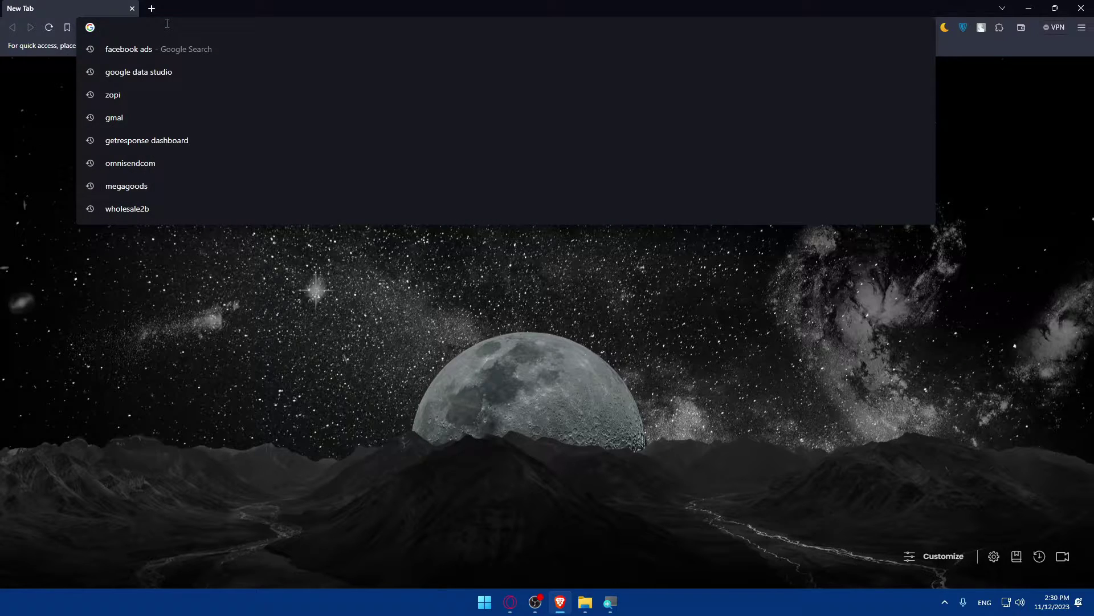
{"action": "type", "text": "ds"}
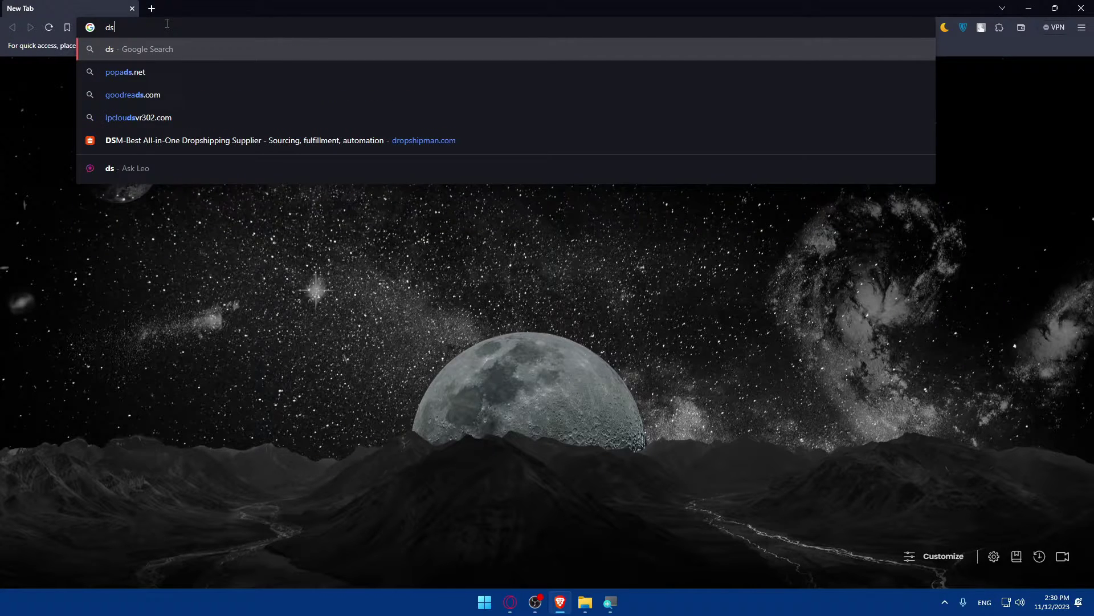
{"action": "type", "text": "ers.com"}
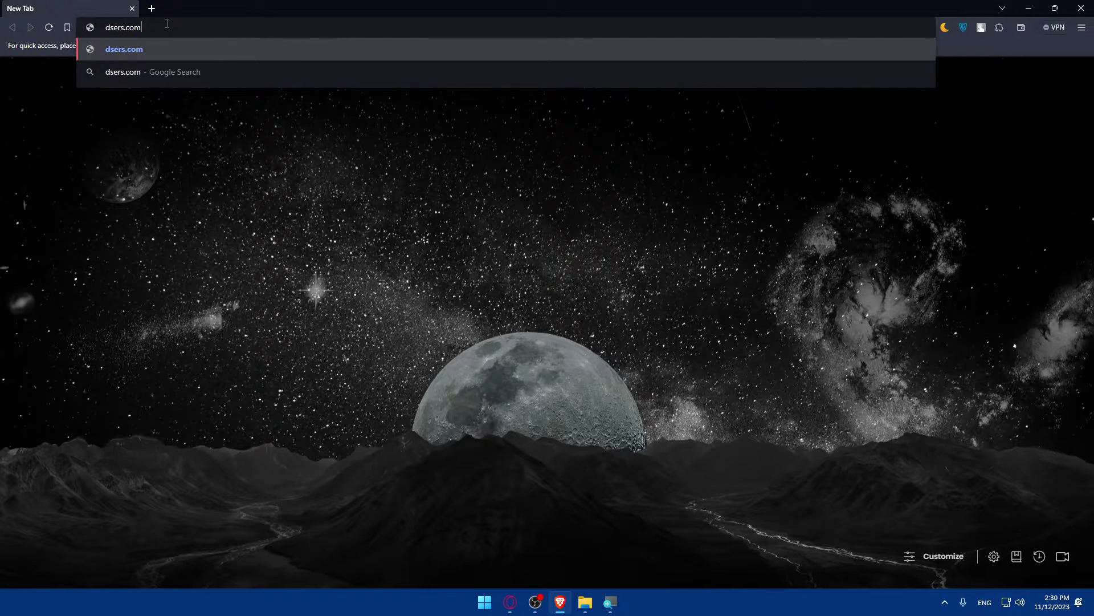
{"action": "key", "text": "Return"}
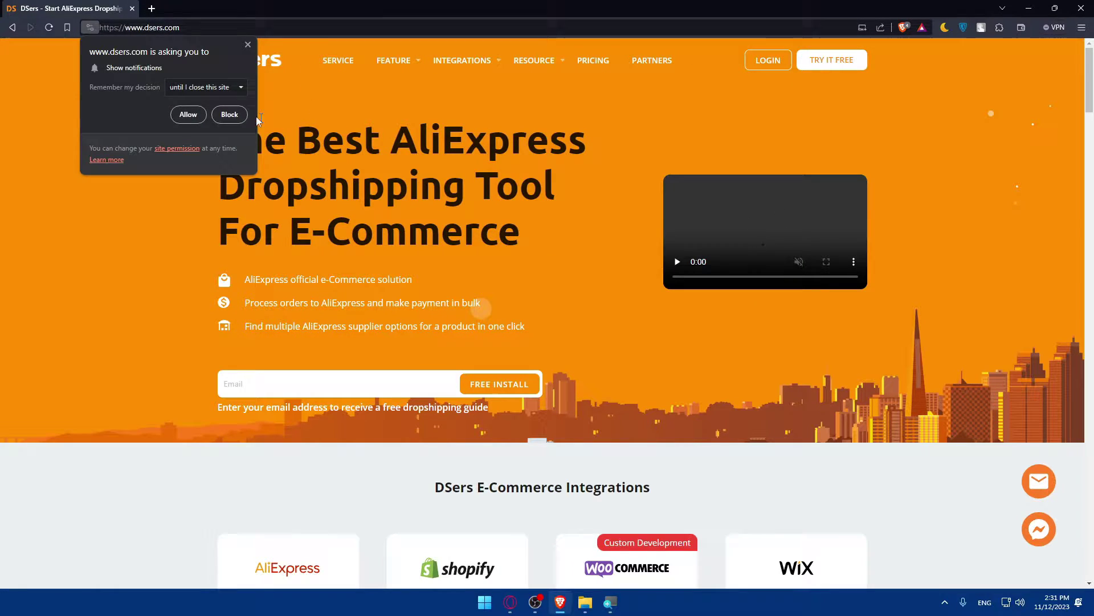
Block the DSers site's notification request and glance over the top of the homepage
{"action": "left_click", "coordinate": [229, 114]}
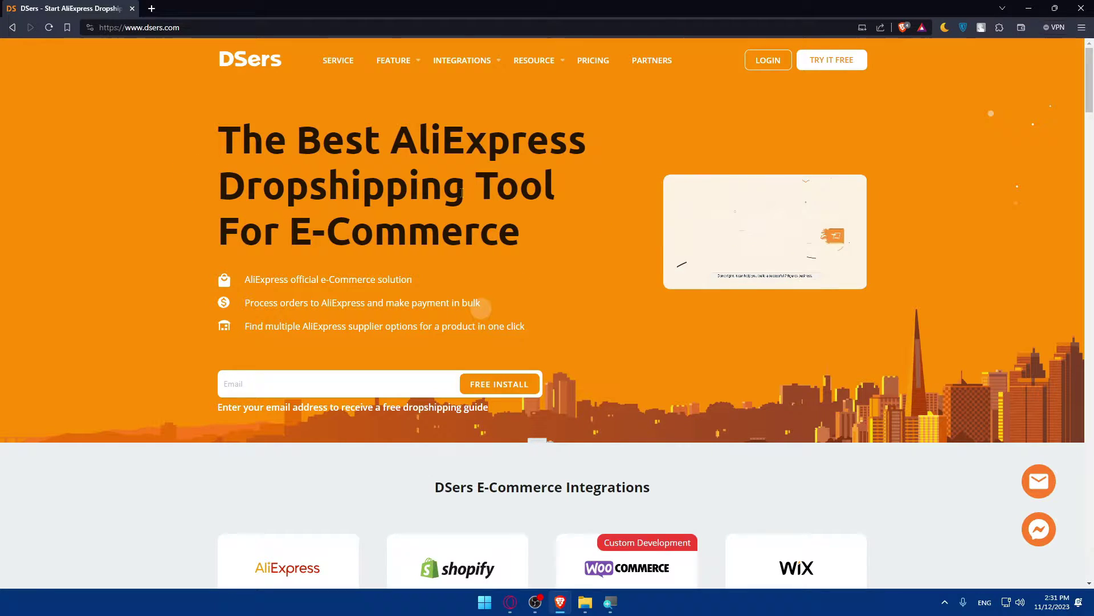
{"action": "scroll", "coordinate": [447, 193], "scroll_direction": "down", "scroll_amount": 2}
{"action": "scroll", "coordinate": [469, 213], "scroll_direction": "up", "scroll_amount": 2}
{"action": "scroll", "coordinate": [470, 214], "scroll_direction": "down", "scroll_amount": 4}
{"action": "scroll", "coordinate": [487, 206], "scroll_direction": "up", "scroll_amount": 4}
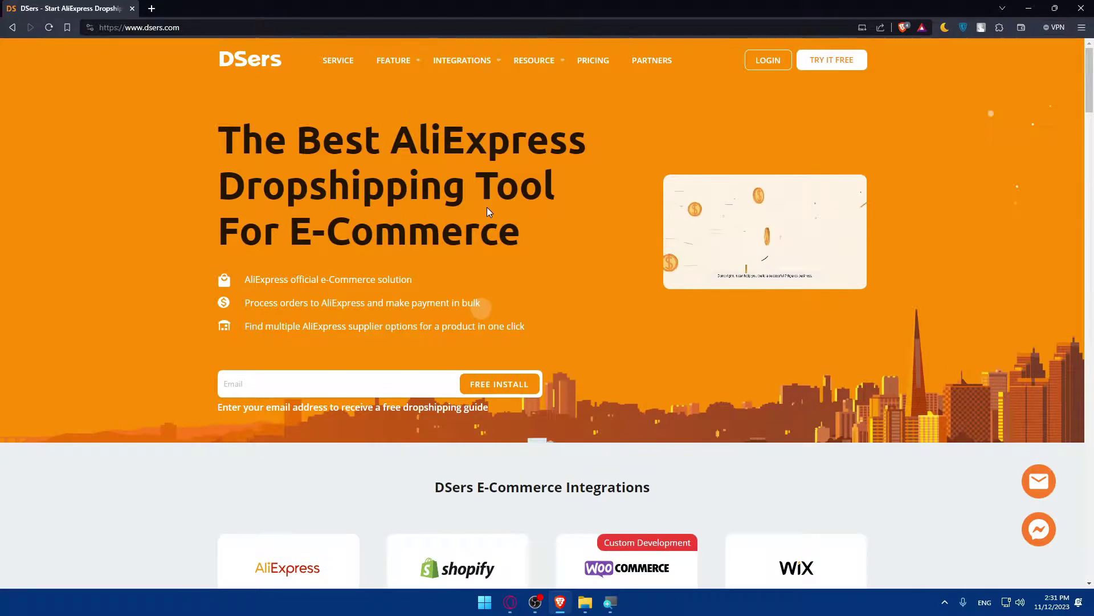
{"action": "scroll", "coordinate": [487, 207], "scroll_direction": "down", "scroll_amount": 5}
{"action": "scroll", "coordinate": [493, 207], "scroll_direction": "up", "scroll_amount": 5}
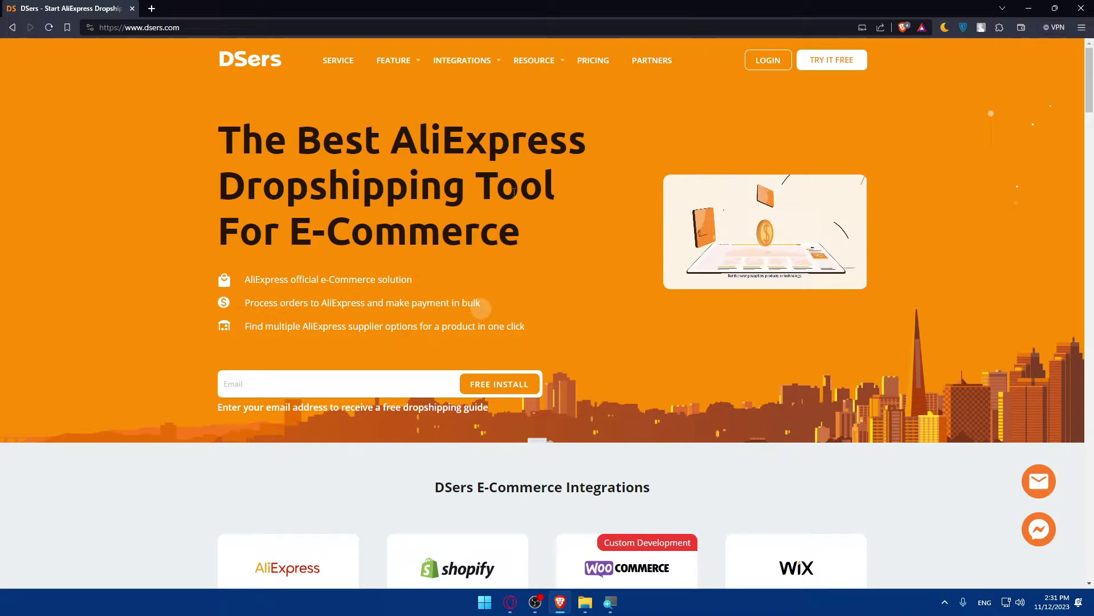
Scroll through the rest of the DSers homepage content
{"action": "scroll", "coordinate": [493, 206], "scroll_direction": "down", "scroll_amount": 8}
{"action": "scroll", "coordinate": [514, 193], "scroll_direction": "down", "scroll_amount": 6}
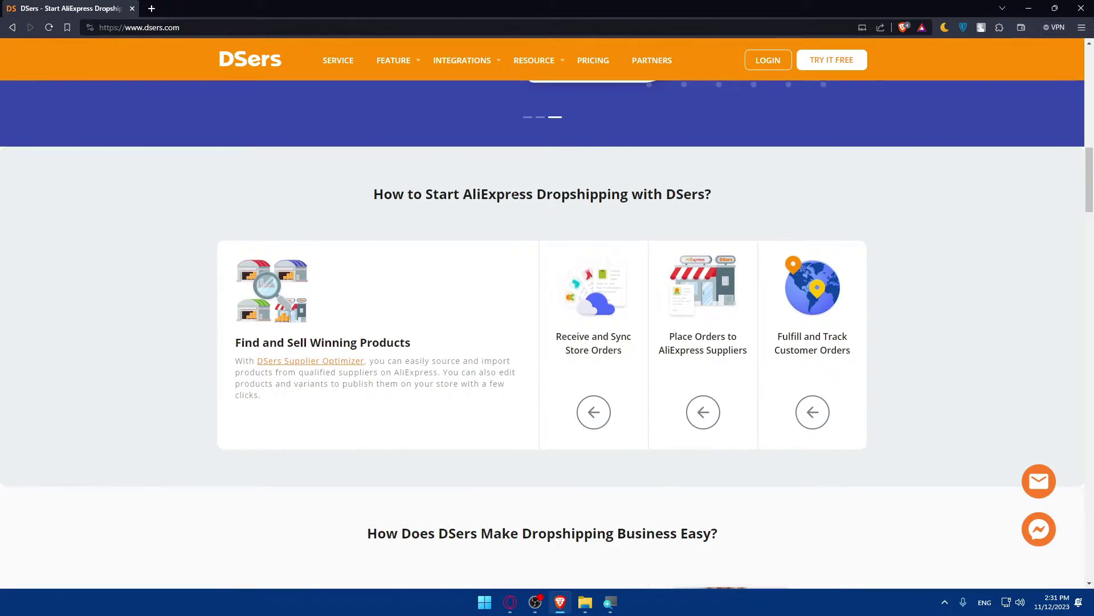
{"action": "scroll", "coordinate": [515, 192], "scroll_direction": "down", "scroll_amount": 8}
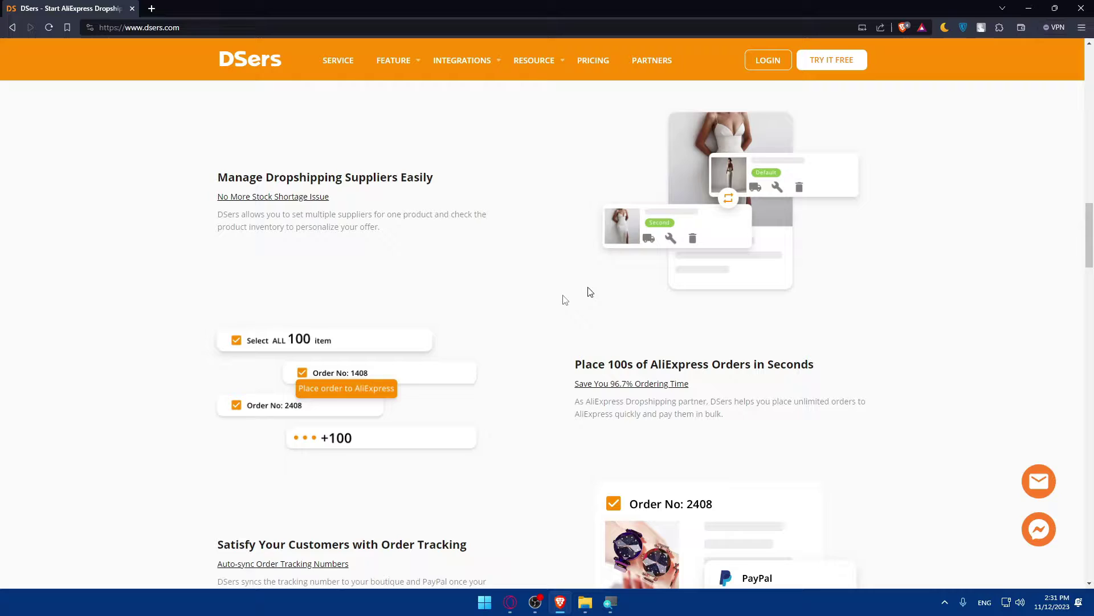
{"action": "scroll", "coordinate": [590, 292], "scroll_direction": "down", "scroll_amount": 6}
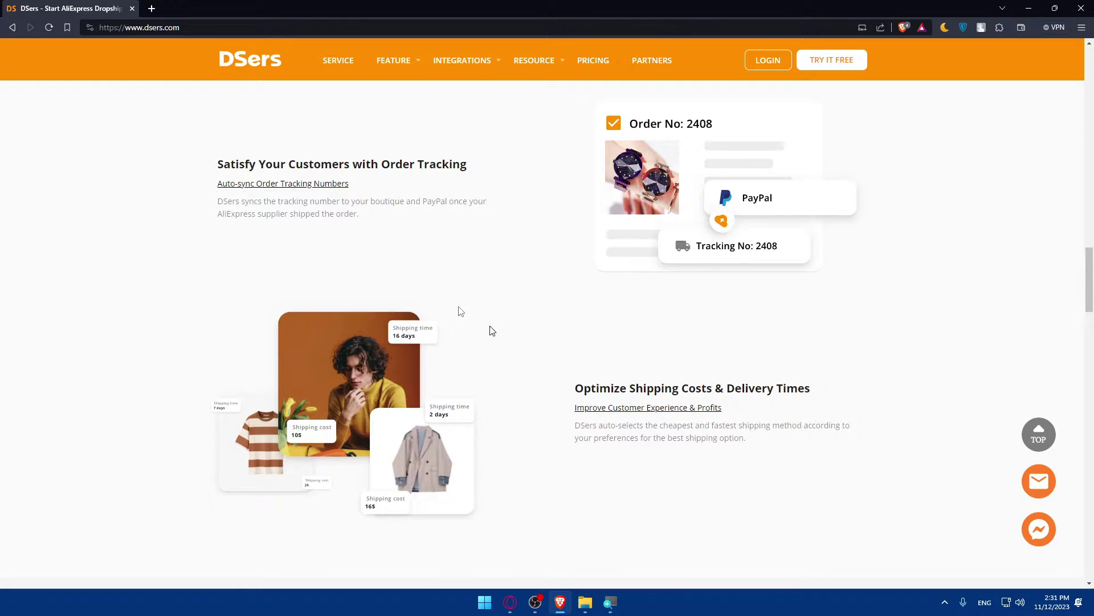
{"action": "scroll", "coordinate": [542, 342], "scroll_direction": "down", "scroll_amount": 10}
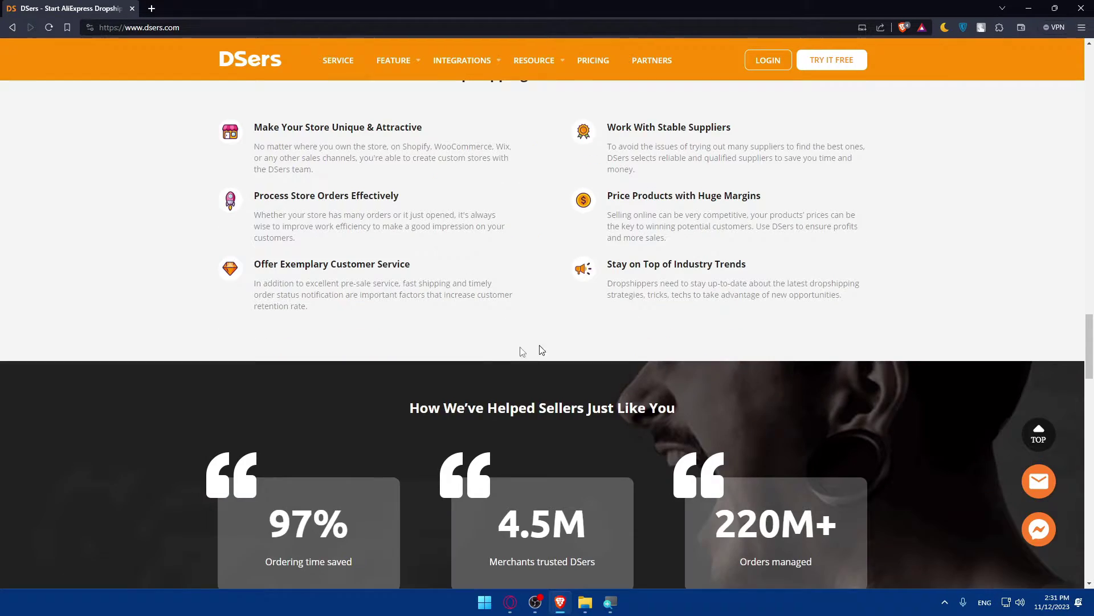
{"action": "scroll", "coordinate": [456, 309], "scroll_direction": "down", "scroll_amount": 3}
{"action": "scroll", "coordinate": [428, 280], "scroll_direction": "down", "scroll_amount": 8}
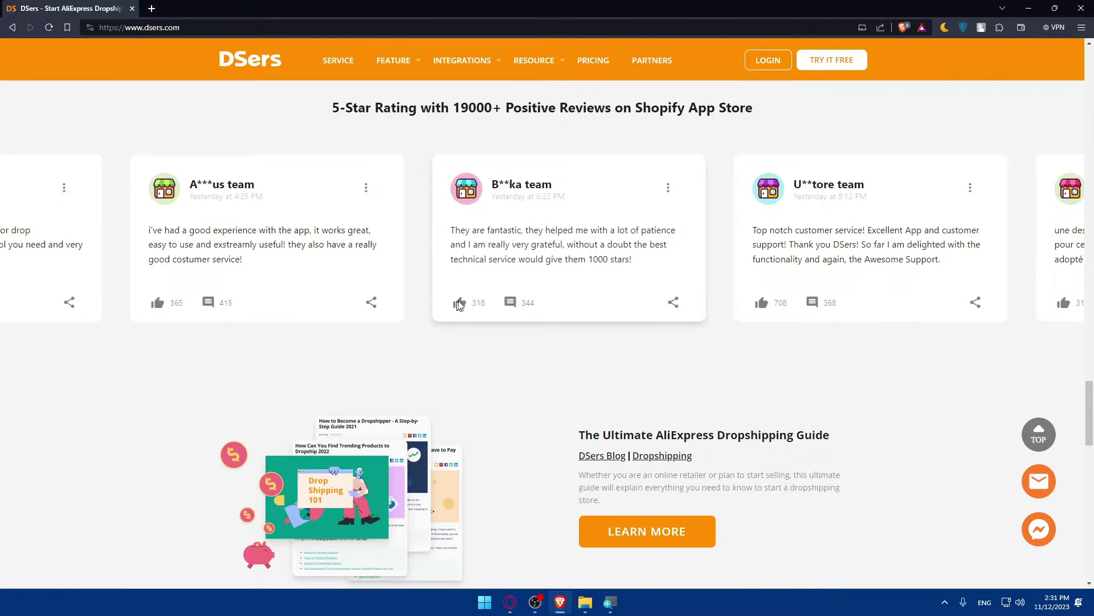
{"action": "scroll", "coordinate": [647, 268], "scroll_direction": "down", "scroll_amount": 15}
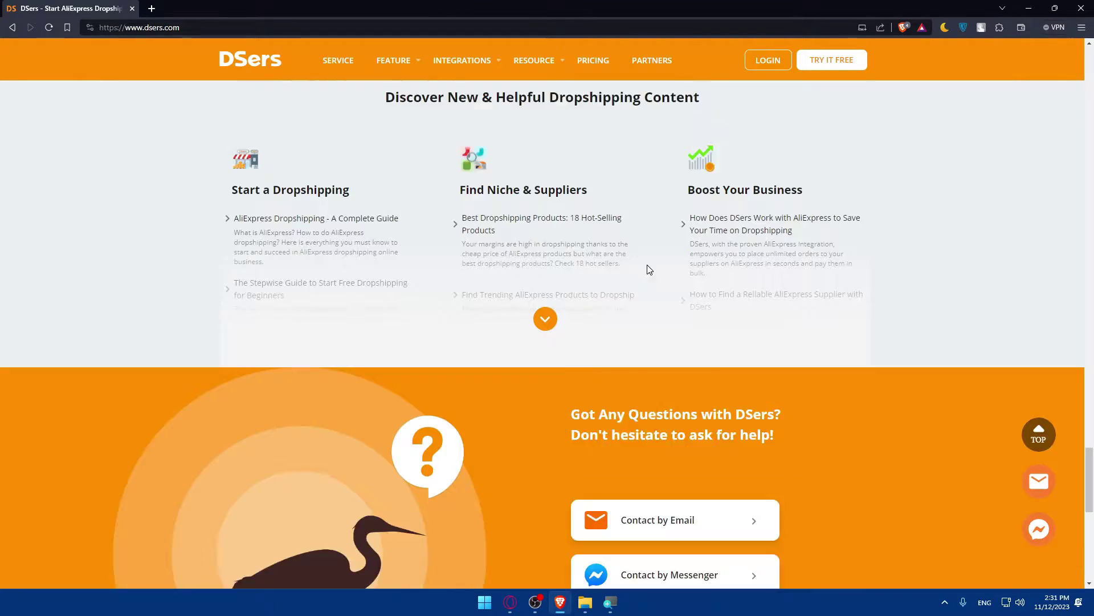
{"action": "scroll", "coordinate": [664, 264], "scroll_direction": "up", "scroll_amount": 20}
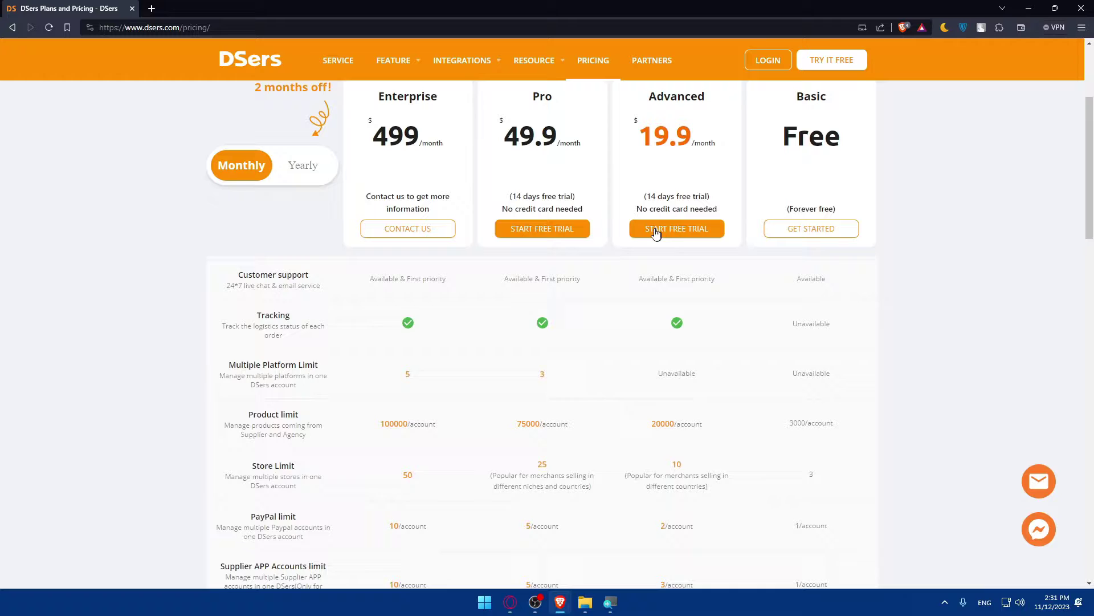
{"action": "scroll", "coordinate": [439, 330], "scroll_direction": "down", "scroll_amount": 10}
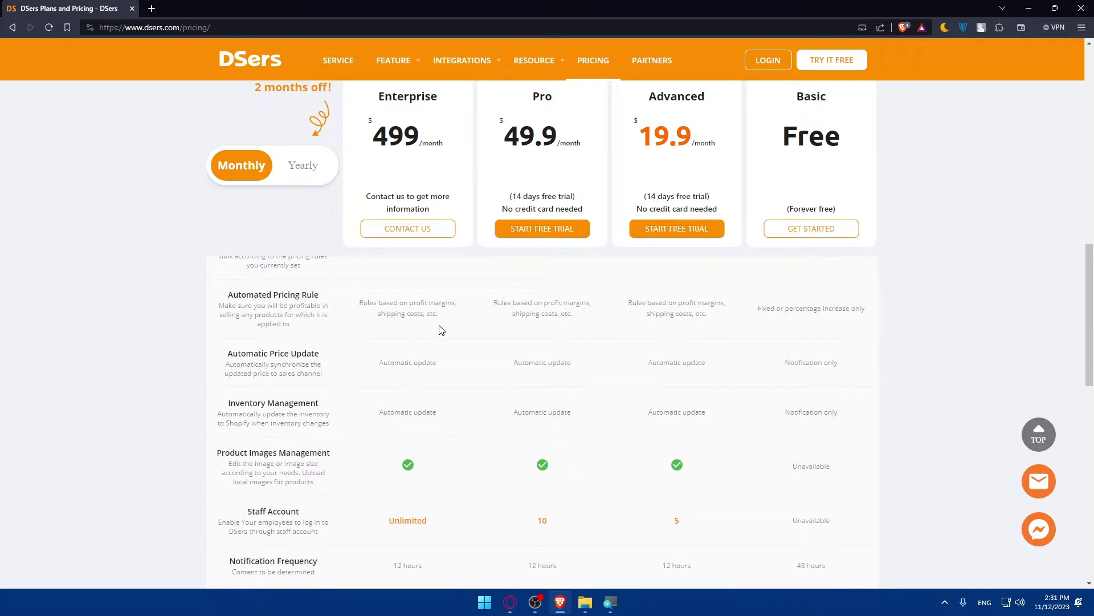
{"action": "scroll", "coordinate": [439, 329], "scroll_direction": "down", "scroll_amount": 3}
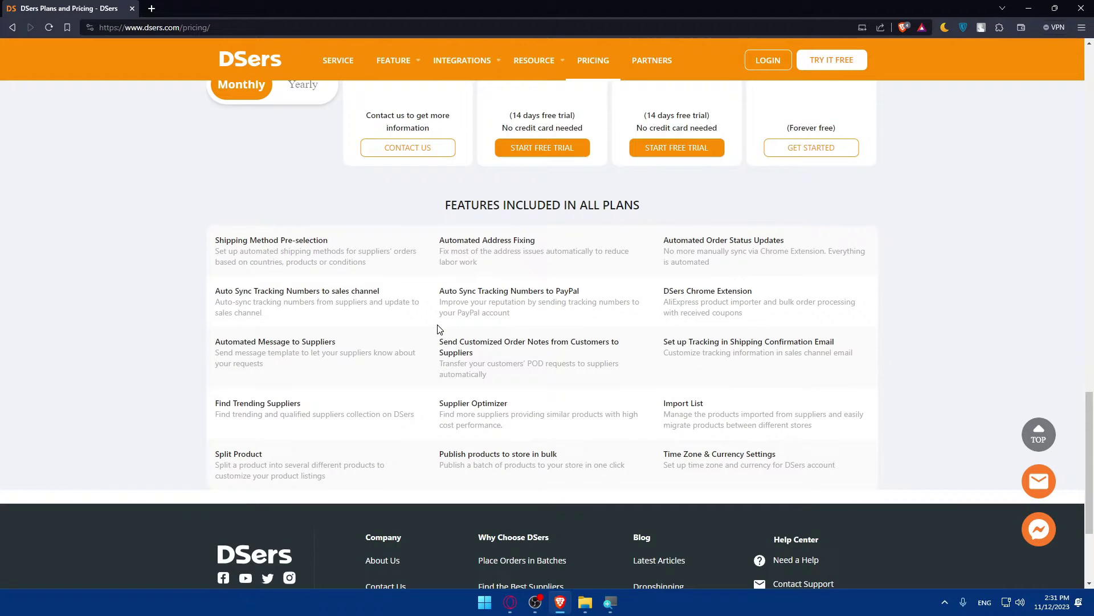
{"action": "scroll", "coordinate": [699, 210], "scroll_direction": "up", "scroll_amount": 20}
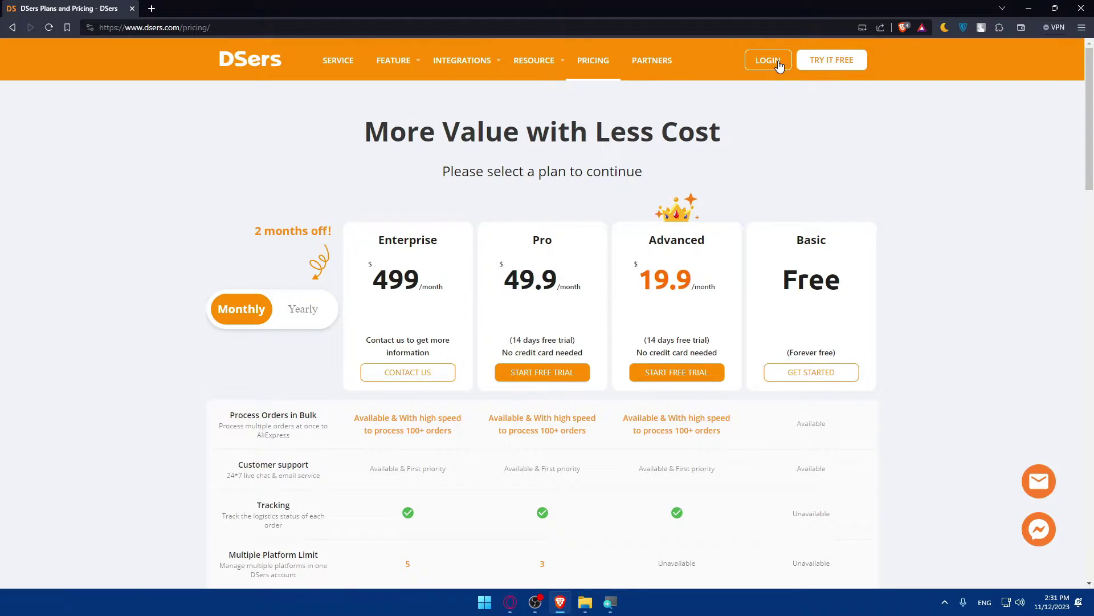
Create a free DSers account with a corrected e-mail address and a password
{"action": "left_click", "coordinate": [836, 60]}
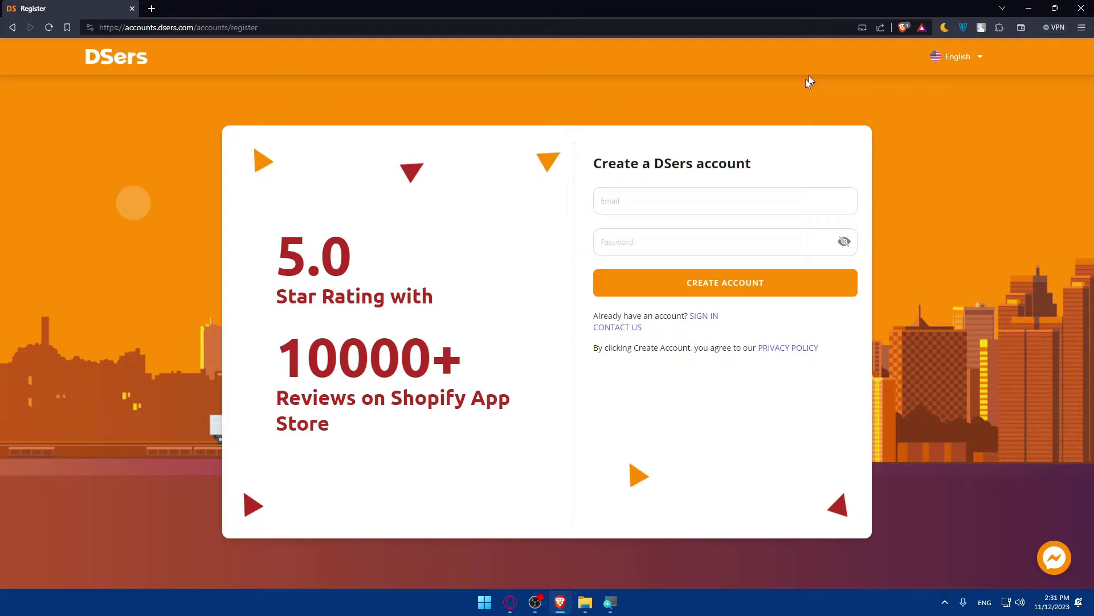
{"action": "left_click", "coordinate": [684, 200]}
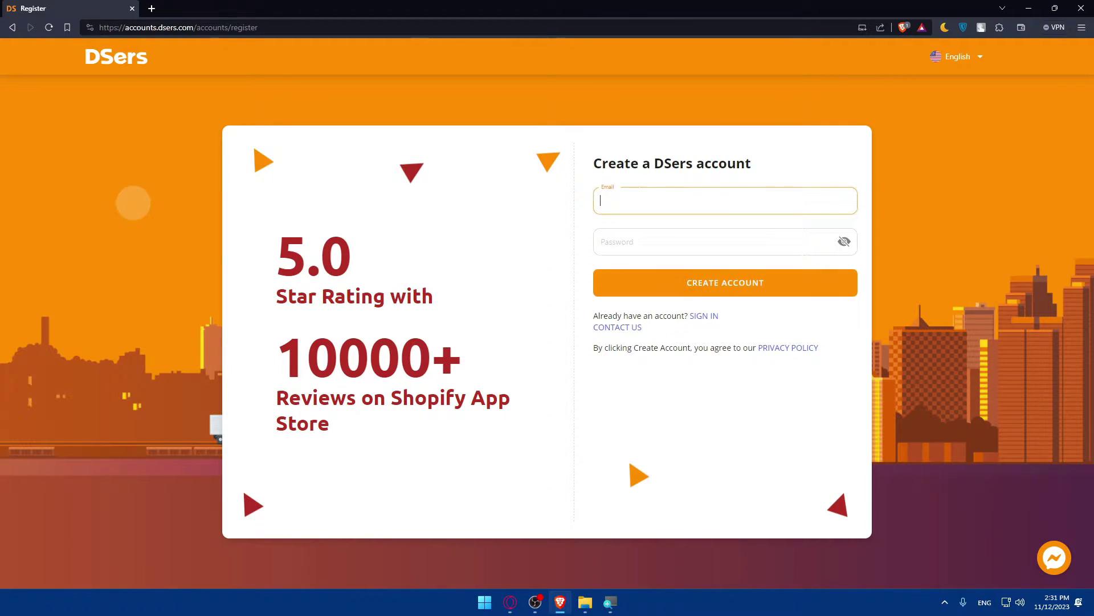
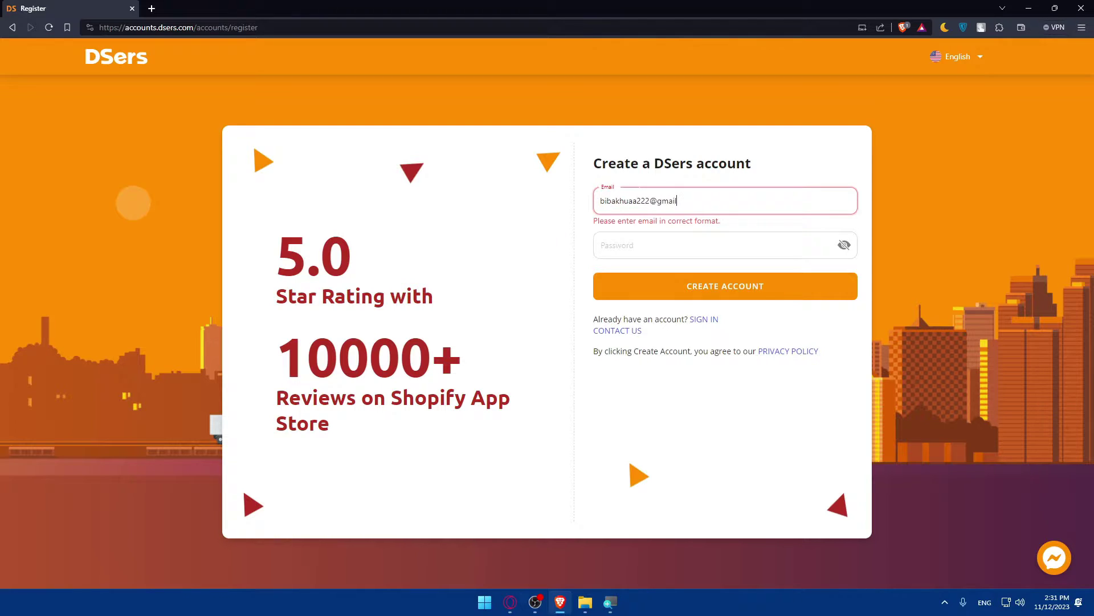
{"action": "key", "text": "Tab"}
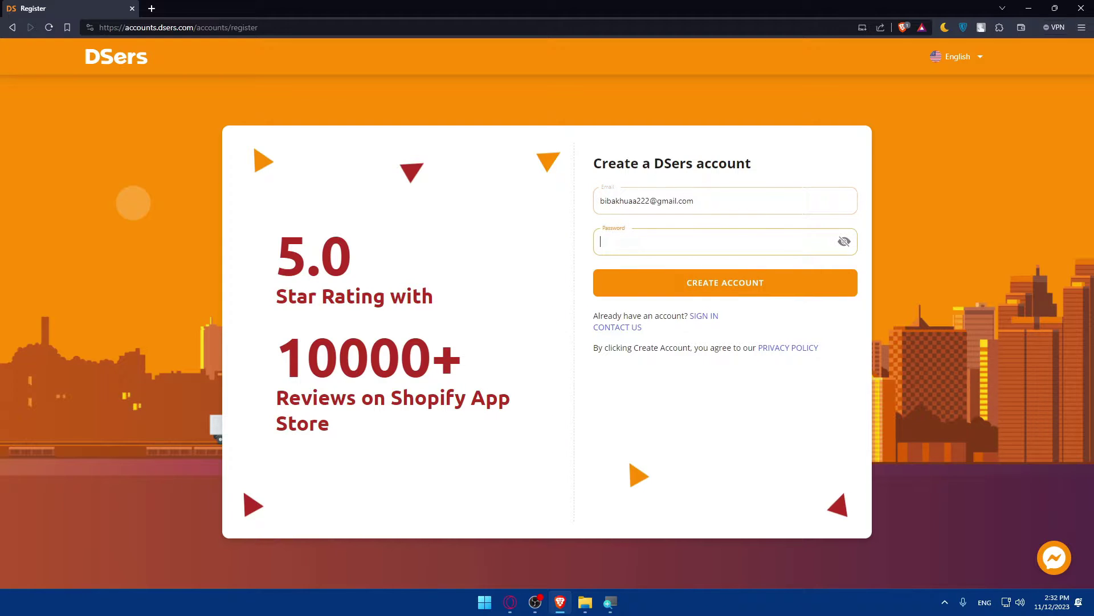
{"action": "type", "text": "•••••••••"}
{"action": "left_click_drag", "start_coordinate": [645, 201], "coordinate": [524, 208]}
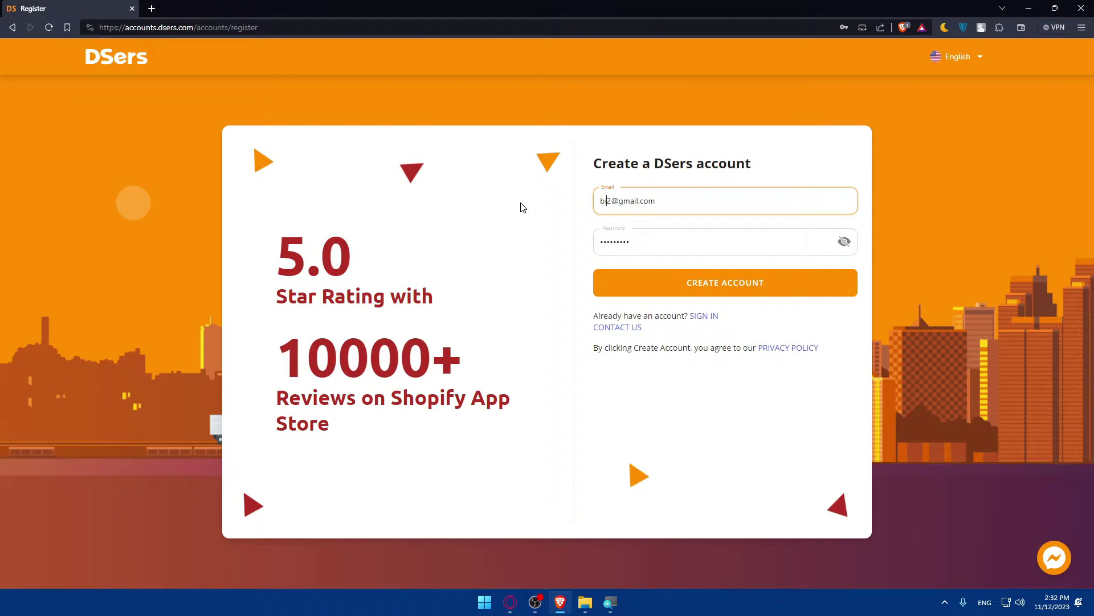
{"action": "left_click", "coordinate": [688, 288]}
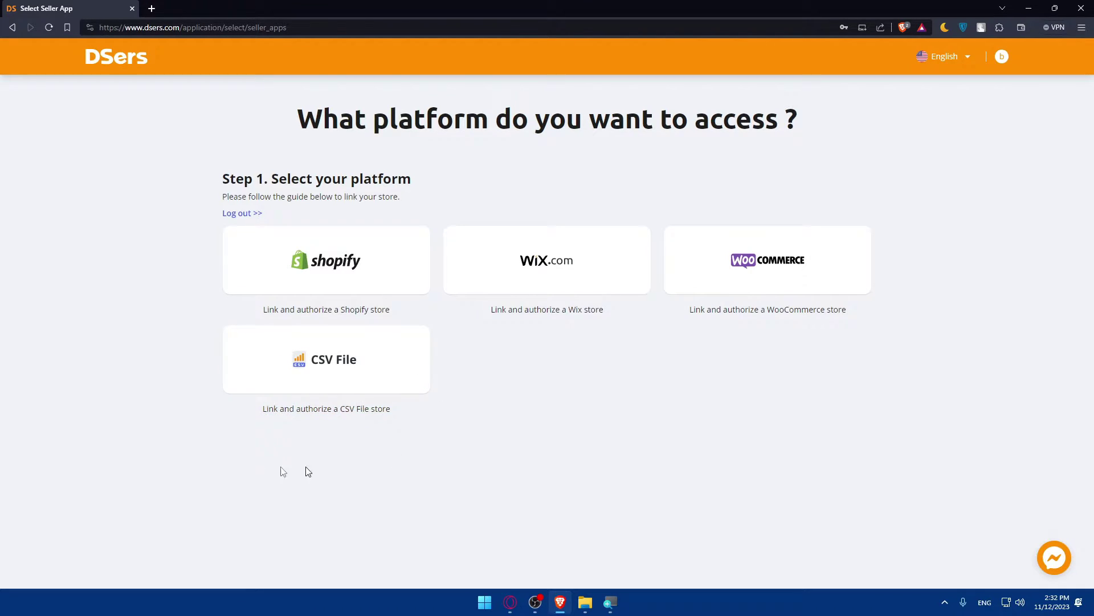
Choose Shopify as the store platform and install DSers from the authorize dialog
{"action": "left_click", "coordinate": [322, 275]}
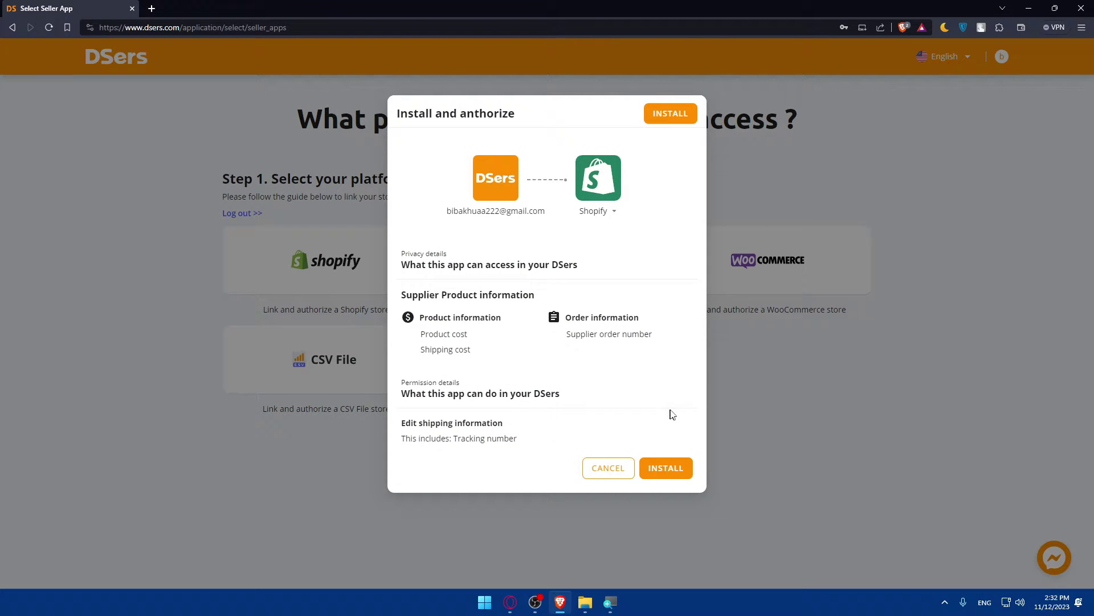
{"action": "left_click", "coordinate": [672, 473]}
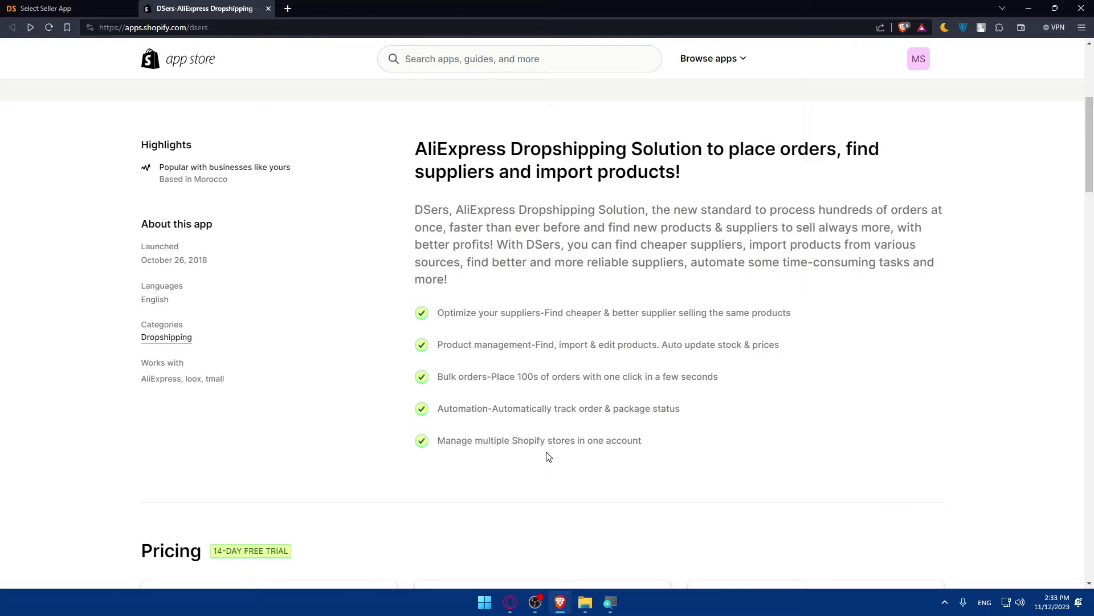
Scroll down to the reviews and highlight the overall 5.0 rating
{"action": "scroll", "coordinate": [569, 445], "scroll_direction": "down", "scroll_amount": 5}
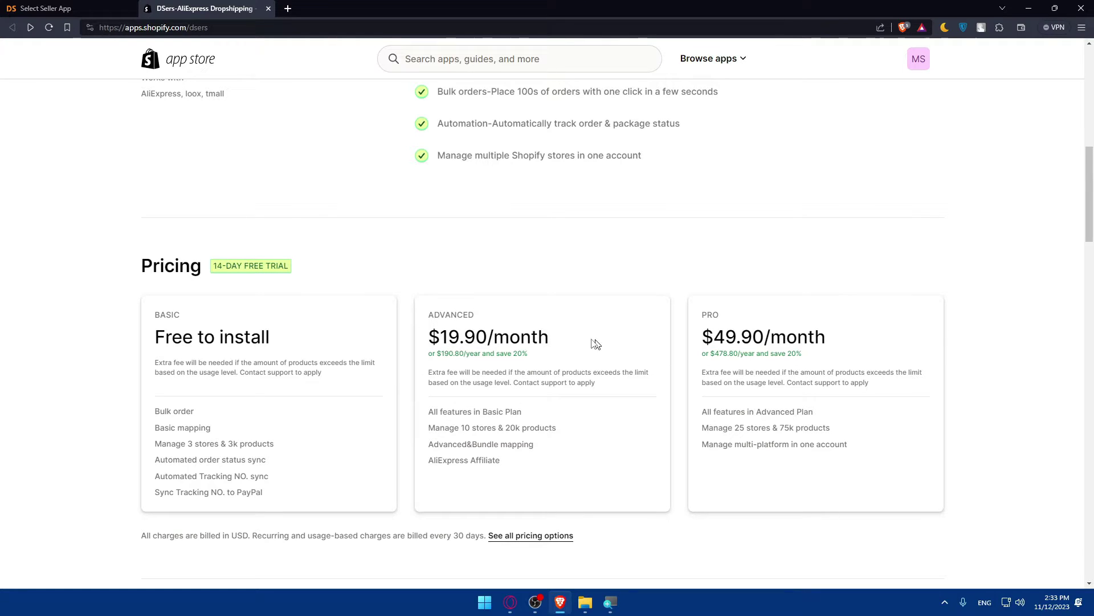
{"action": "scroll", "coordinate": [674, 315], "scroll_direction": "down", "scroll_amount": 5}
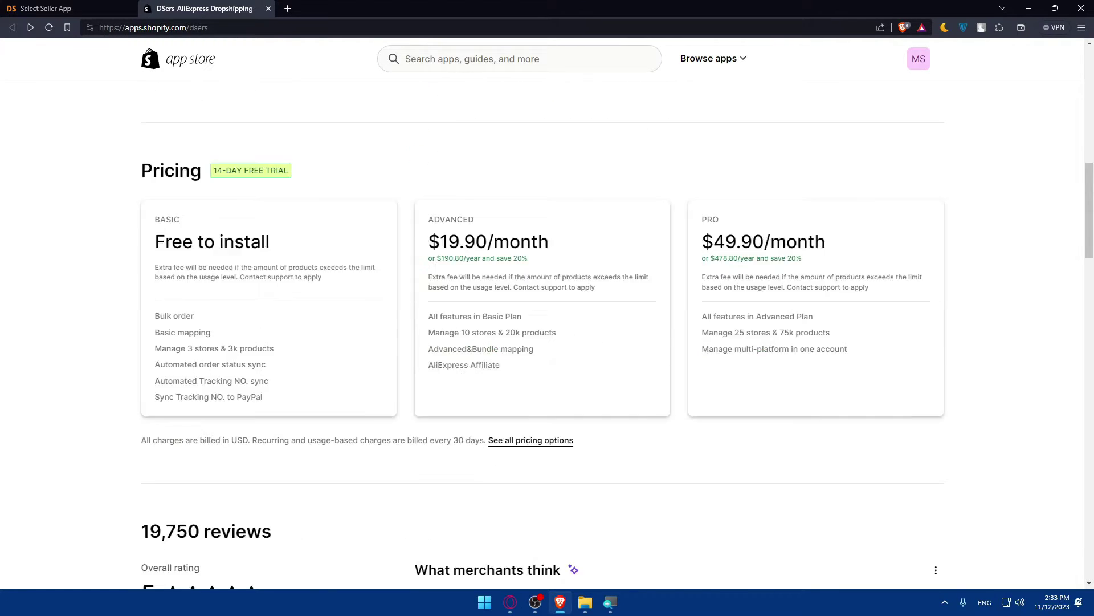
{"action": "scroll", "coordinate": [319, 378], "scroll_direction": "down", "scroll_amount": 2}
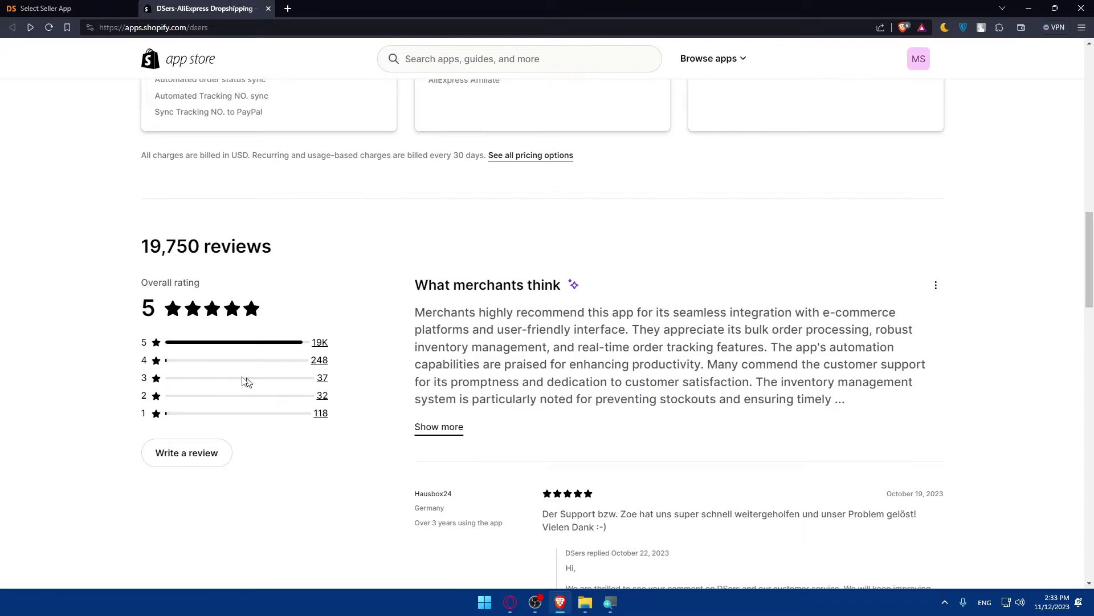
{"action": "double_click", "coordinate": [139, 315]}
{"action": "left_click", "coordinate": [127, 312]}
{"action": "double_click", "coordinate": [144, 309]}
{"action": "left_click", "coordinate": [142, 310]}
{"action": "double_click", "coordinate": [144, 309]}
{"action": "left_click", "coordinate": [142, 311]}
{"action": "double_click", "coordinate": [144, 310]}
{"action": "left_click", "coordinate": [142, 310]}
{"action": "double_click", "coordinate": [140, 310]}
{"action": "left_click", "coordinate": [141, 310]}
{"action": "left_click_drag", "start_coordinate": [141, 310], "coordinate": [159, 312]}
{"action": "left_click", "coordinate": [129, 311]}
Scroll back to the top of the DSers-AliExpress Dropshipping listing
{"action": "scroll", "coordinate": [489, 362], "scroll_direction": "down", "scroll_amount": 7}
{"action": "scroll", "coordinate": [491, 362], "scroll_direction": "up", "scroll_amount": 15}
{"action": "scroll", "coordinate": [492, 362], "scroll_direction": "up", "scroll_amount": 8}
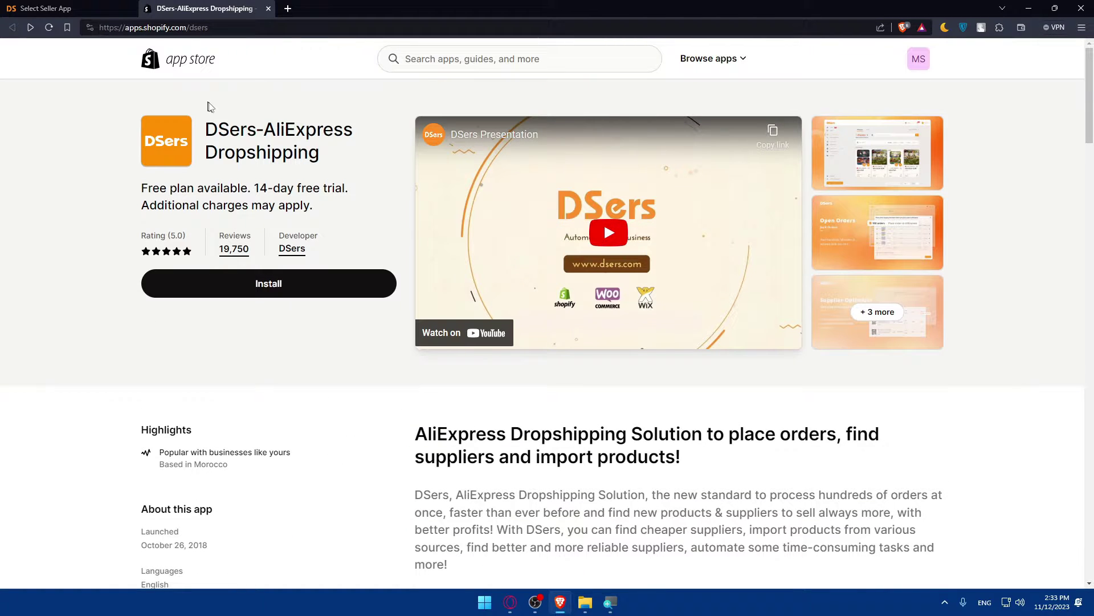
Install the DSers app in My Store, then confirm the account binding in the DSers tab
{"action": "left_click", "coordinate": [259, 285]}
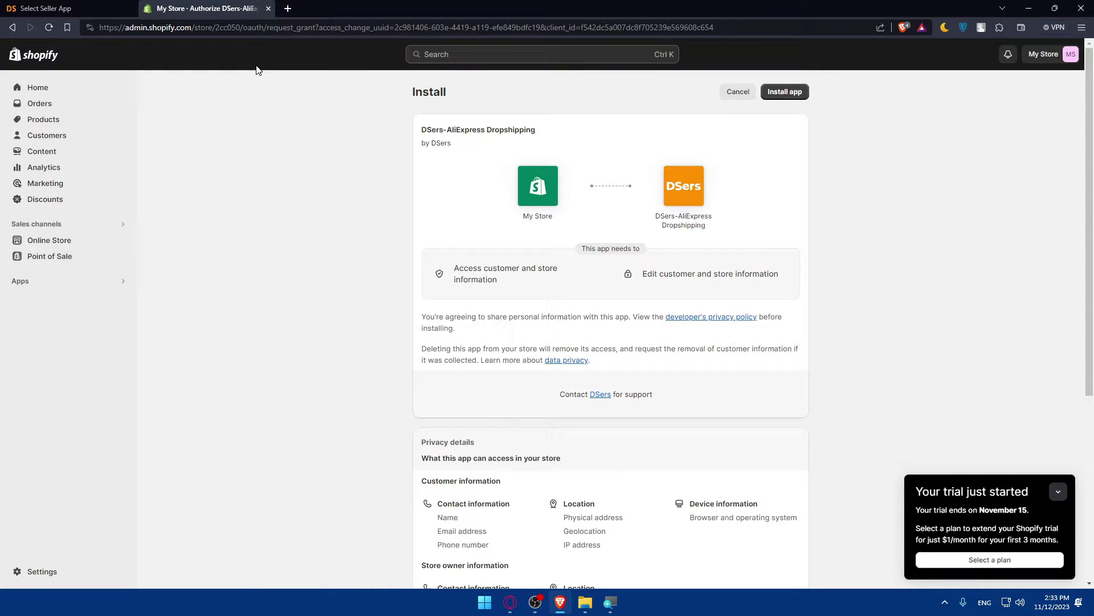
{"action": "left_click", "coordinate": [792, 94]}
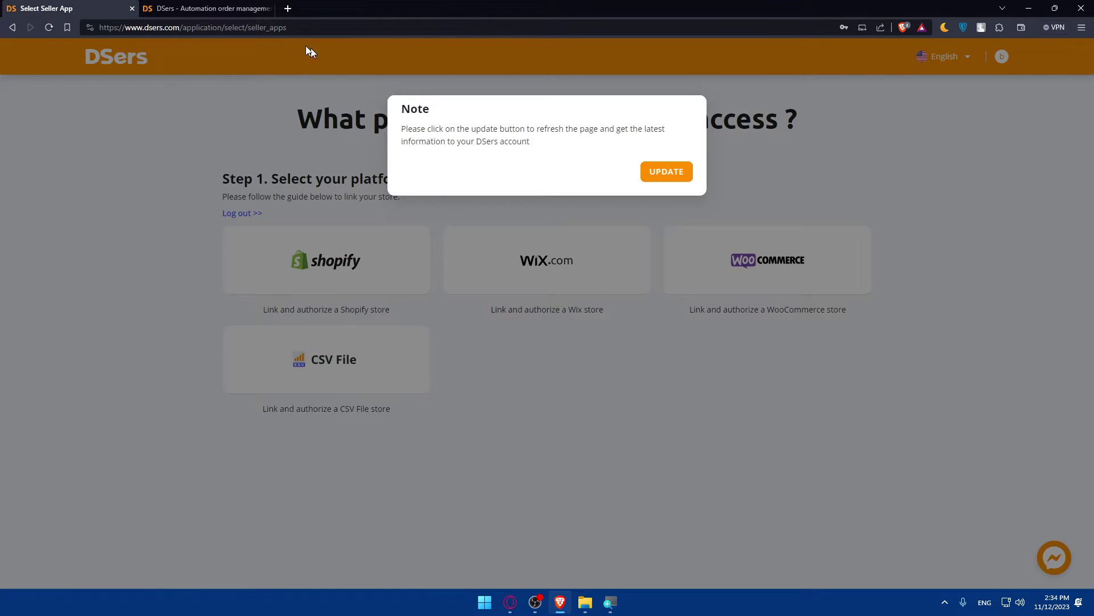
{"action": "left_click", "coordinate": [230, 9]}
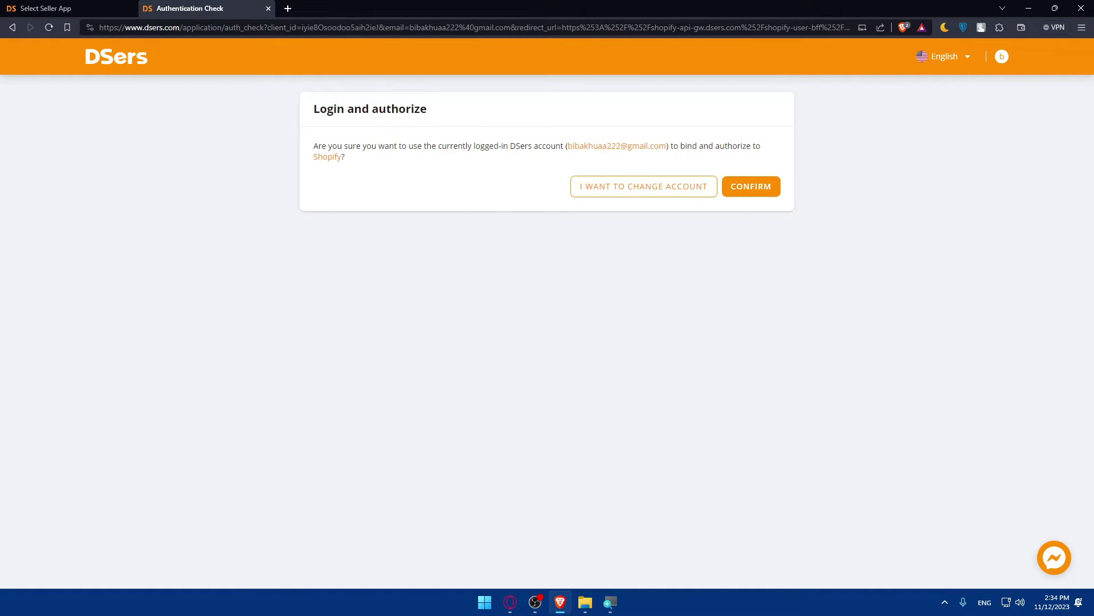
{"action": "left_click", "coordinate": [758, 192]}
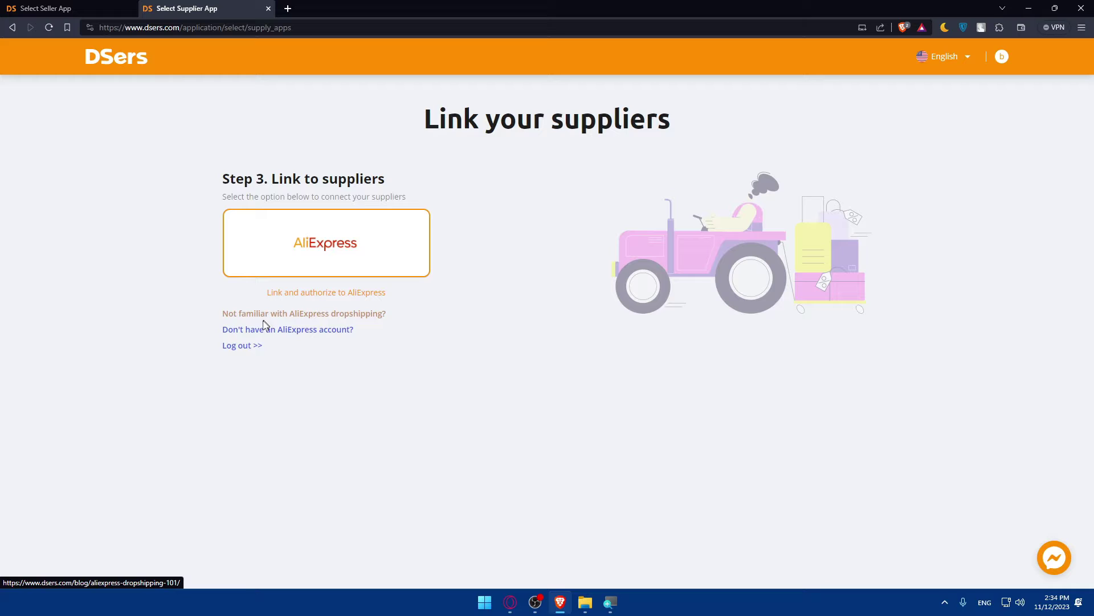
Choose AliExpress as supplier, authorize DSers, and look over the Alibaba authorization terms
{"action": "left_click", "coordinate": [337, 263]}
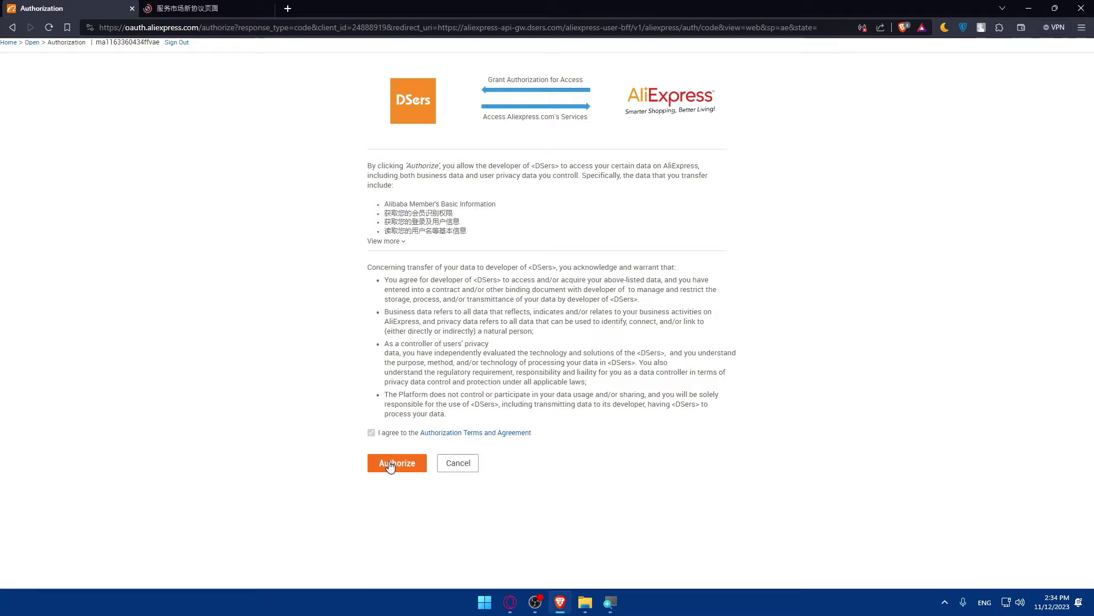
{"action": "left_click", "coordinate": [391, 464]}
{"action": "left_click", "coordinate": [205, 8]}
{"action": "scroll", "coordinate": [349, 157], "scroll_direction": "down", "scroll_amount": 10}
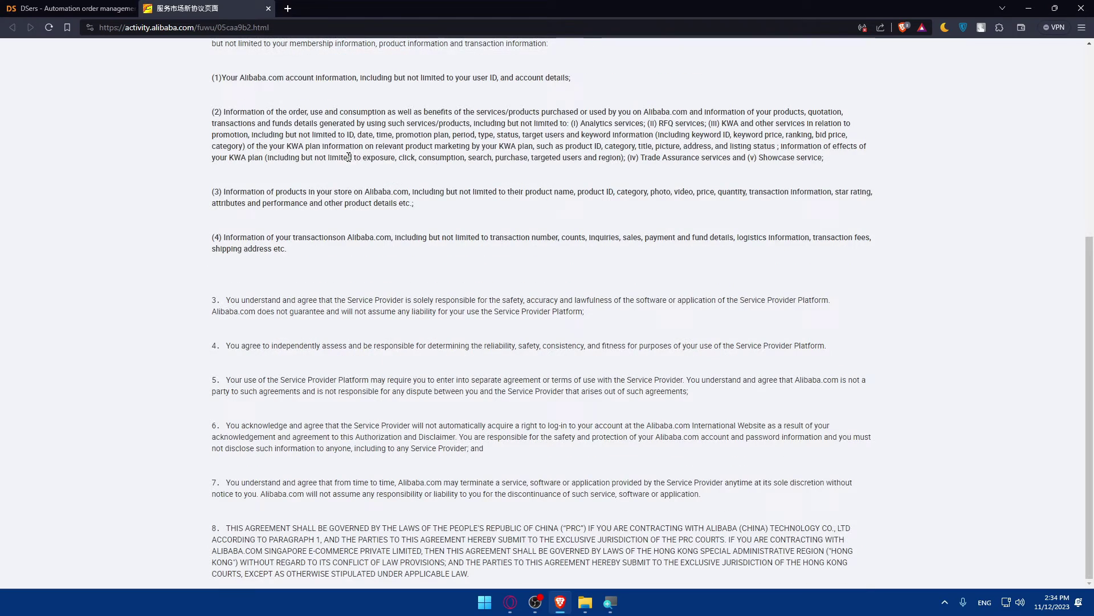
{"action": "scroll", "coordinate": [364, 183], "scroll_direction": "up", "scroll_amount": 10}
{"action": "scroll", "coordinate": [371, 200], "scroll_direction": "down", "scroll_amount": 10}
{"action": "scroll", "coordinate": [371, 200], "scroll_direction": "up", "scroll_amount": 8}
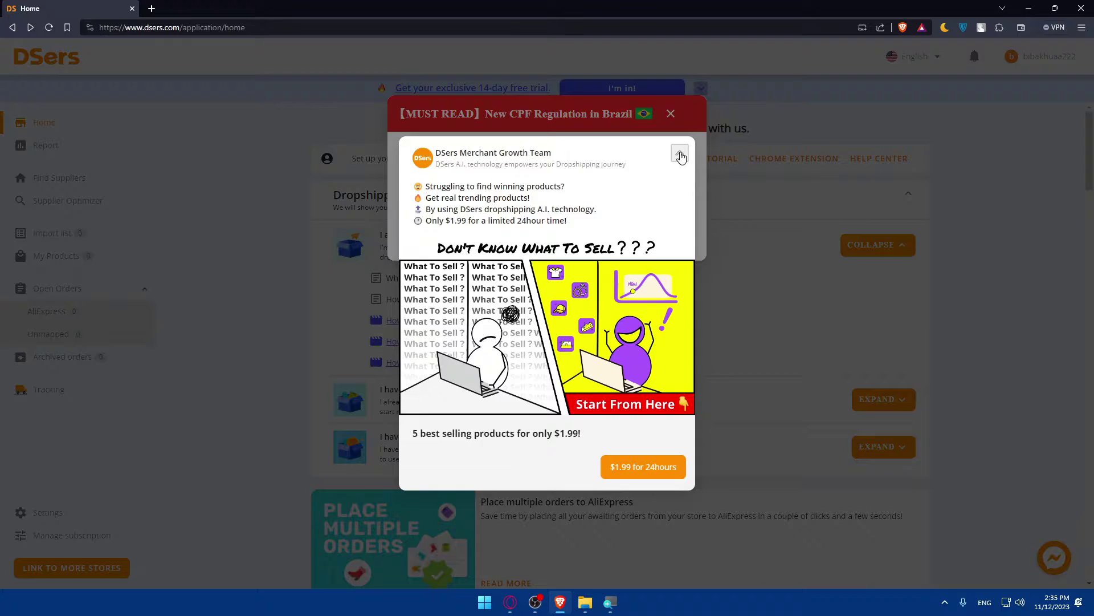
Close the Merchant Growth Team promotion and the CPF article tab, returning to the dashboard
{"action": "left_click", "coordinate": [679, 152]}
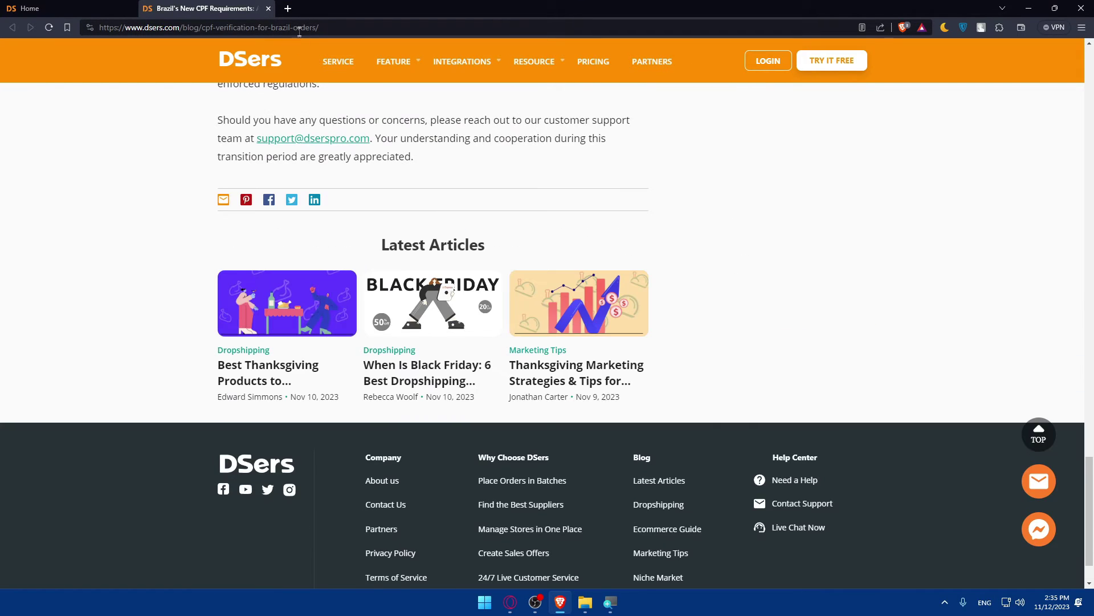
{"action": "left_click", "coordinate": [269, 9]}
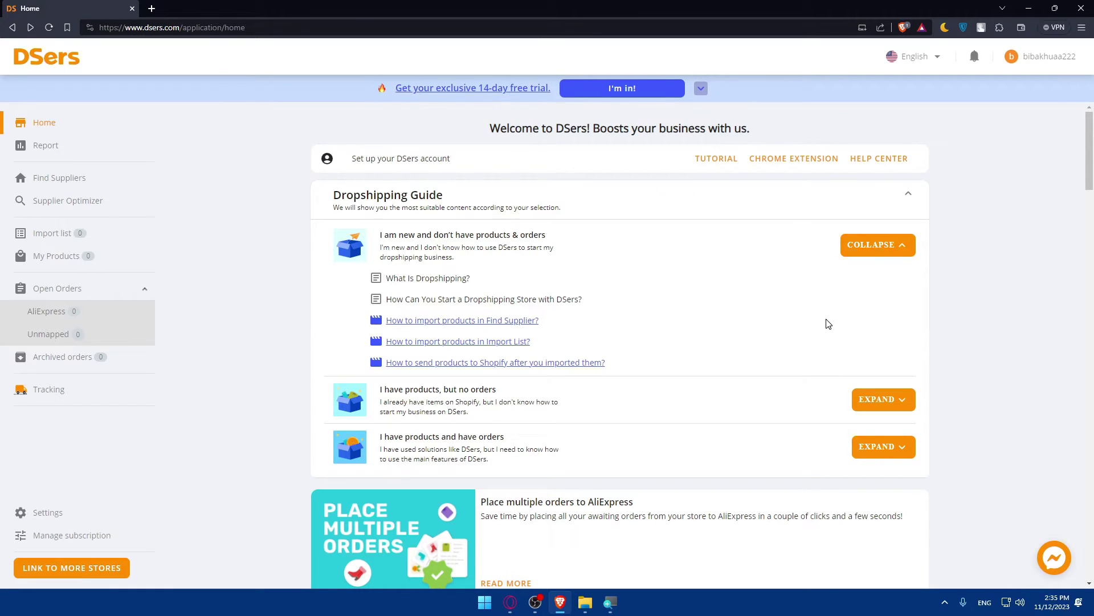
{"action": "scroll", "coordinate": [822, 306], "scroll_direction": "down", "scroll_amount": 8}
{"action": "scroll", "coordinate": [822, 306], "scroll_direction": "up", "scroll_amount": 8}
Open eBay in a new tab, view its Account settings, go back, then return to DSers
{"action": "left_click", "coordinate": [152, 8]}
{"action": "type", "text": "ebay."}
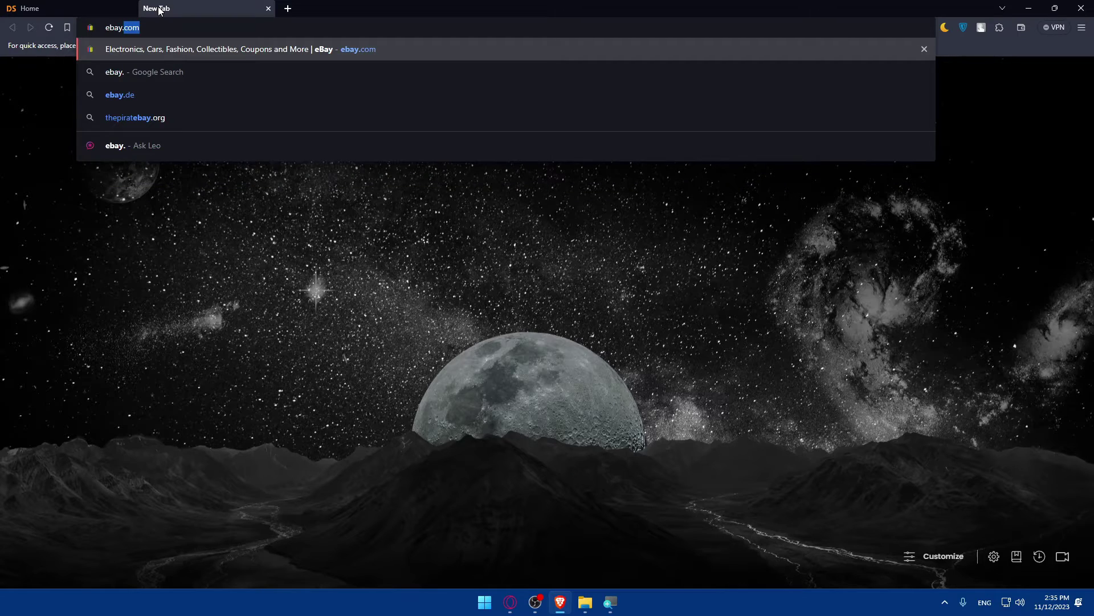
{"action": "key", "text": "Return"}
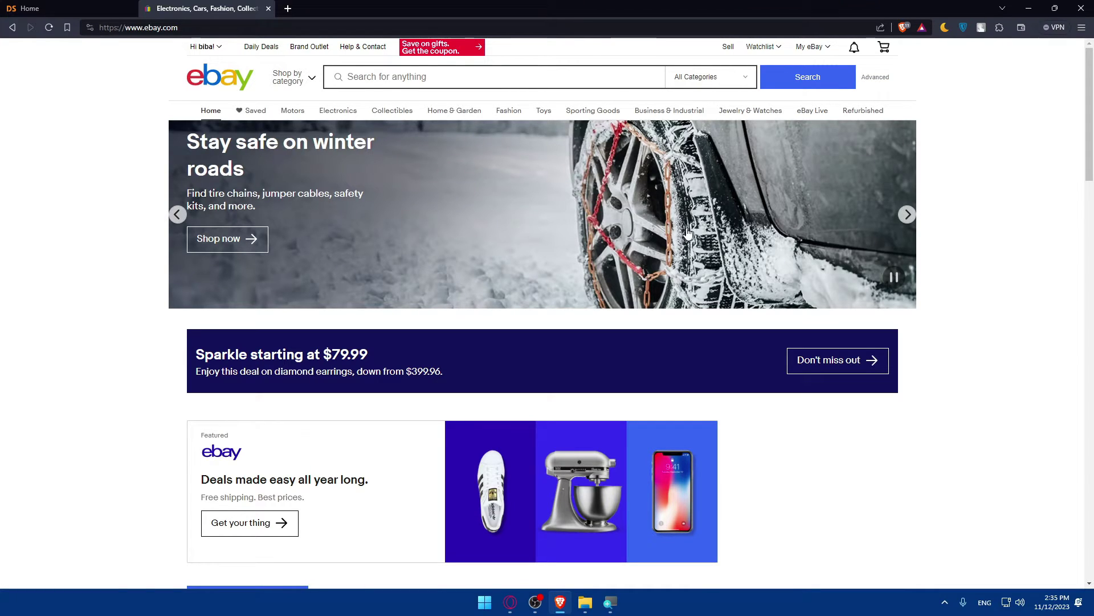
{"action": "mouse_move", "coordinate": [214, 48]}
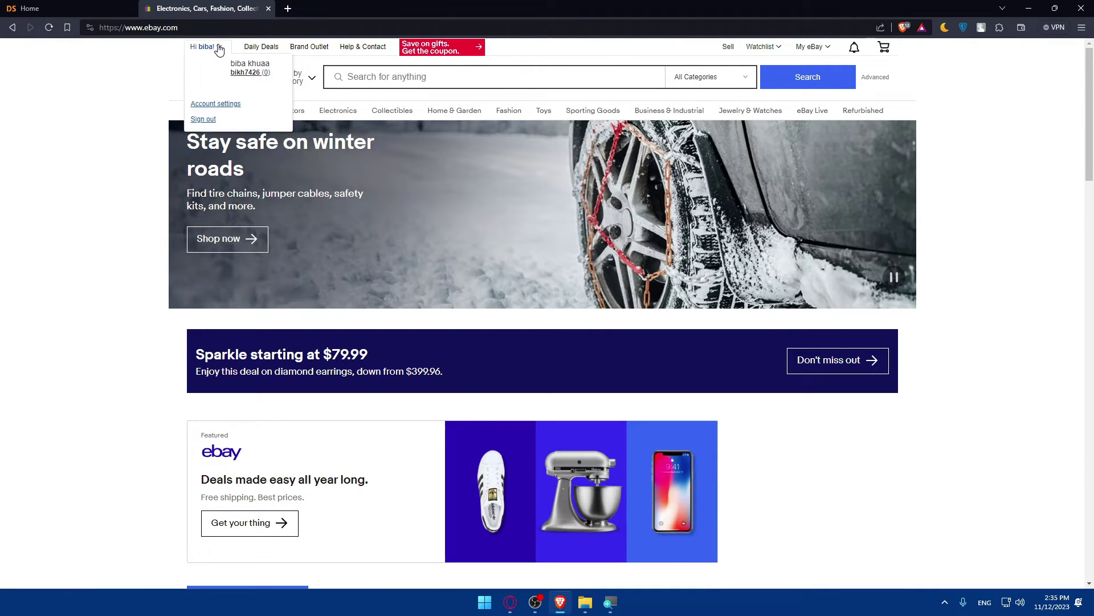
{"action": "left_click", "coordinate": [208, 105]}
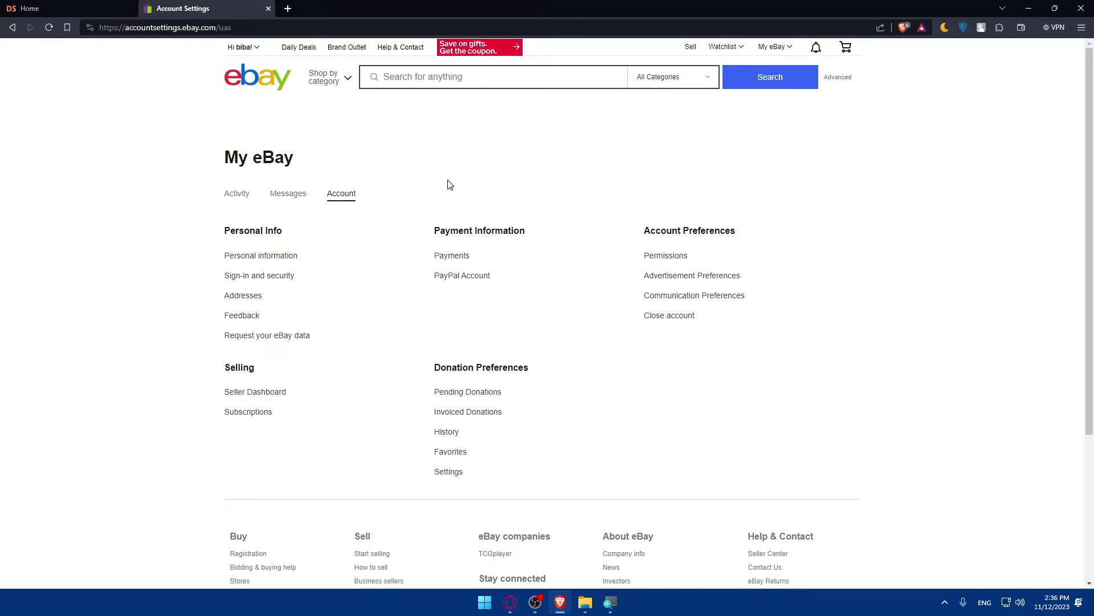
{"action": "key", "text": "alt+Left"}
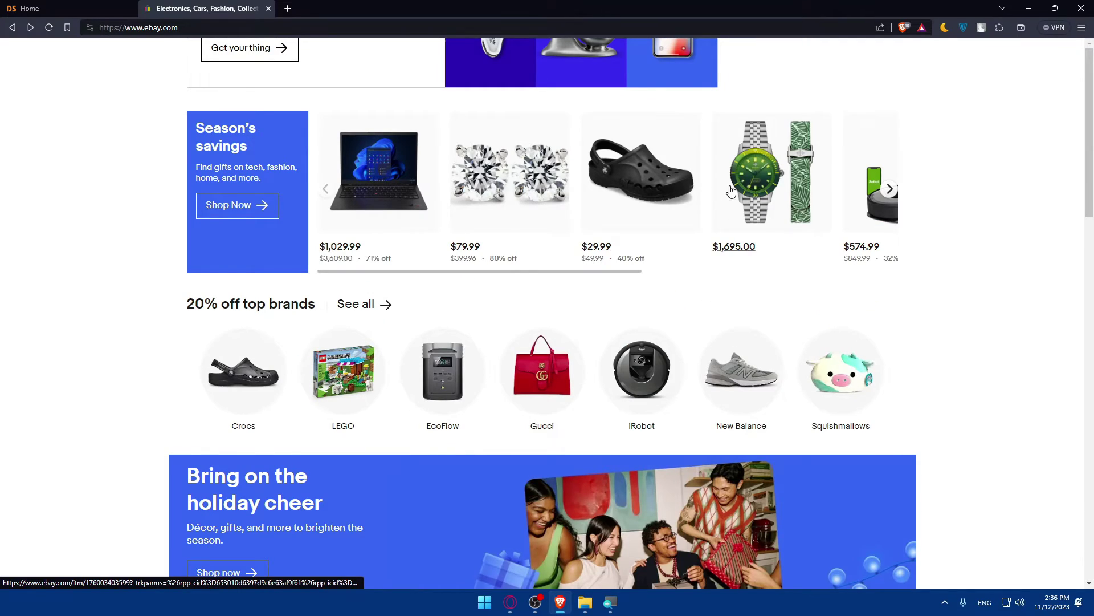
{"action": "left_click", "coordinate": [34, 9]}
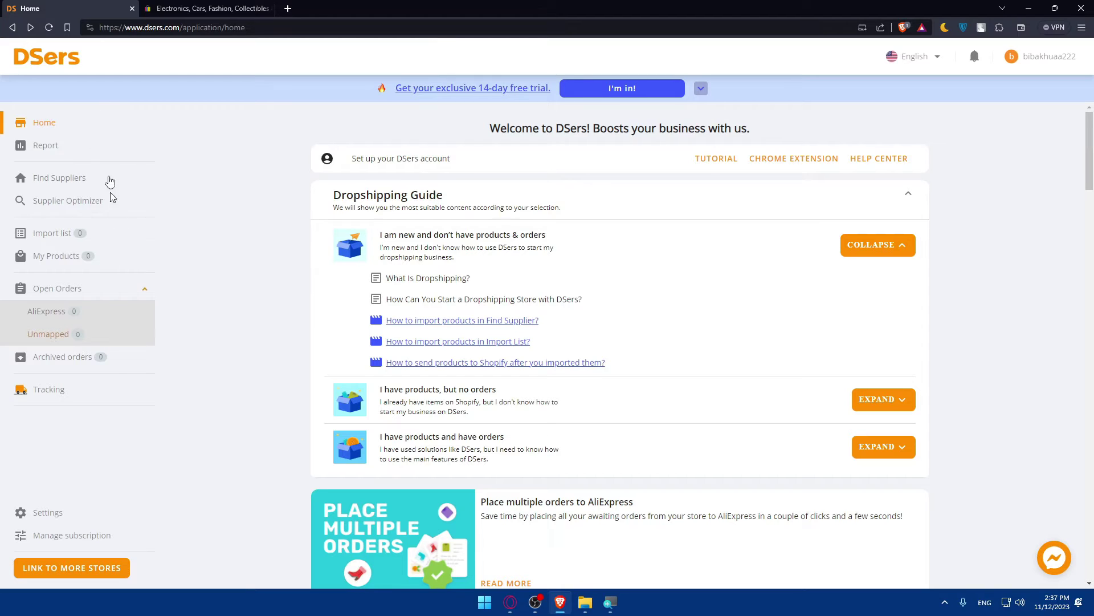
Visit the Find Suppliers page, then open DSers Settings and scroll its options
{"action": "left_click", "coordinate": [73, 182]}
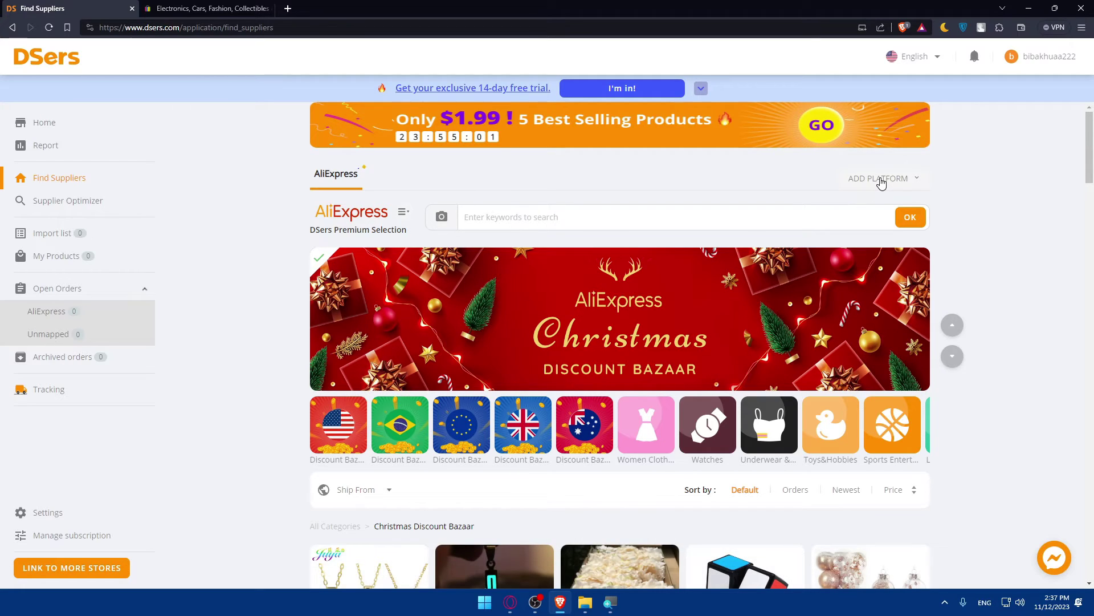
{"action": "mouse_move", "coordinate": [882, 180]}
{"action": "left_click", "coordinate": [40, 513]}
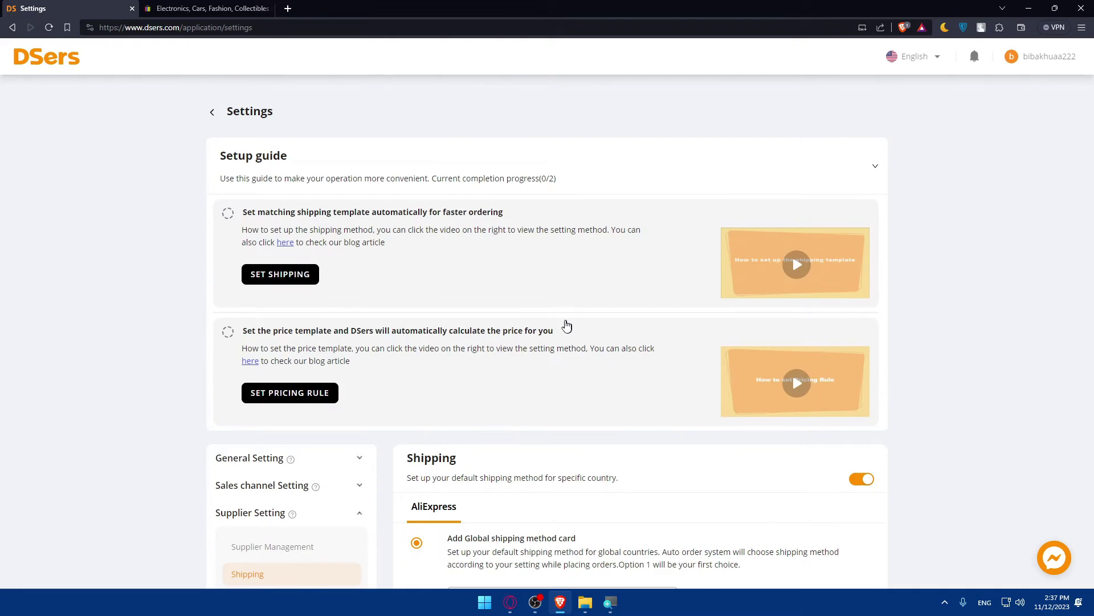
{"action": "scroll", "coordinate": [550, 325], "scroll_direction": "down", "scroll_amount": 10}
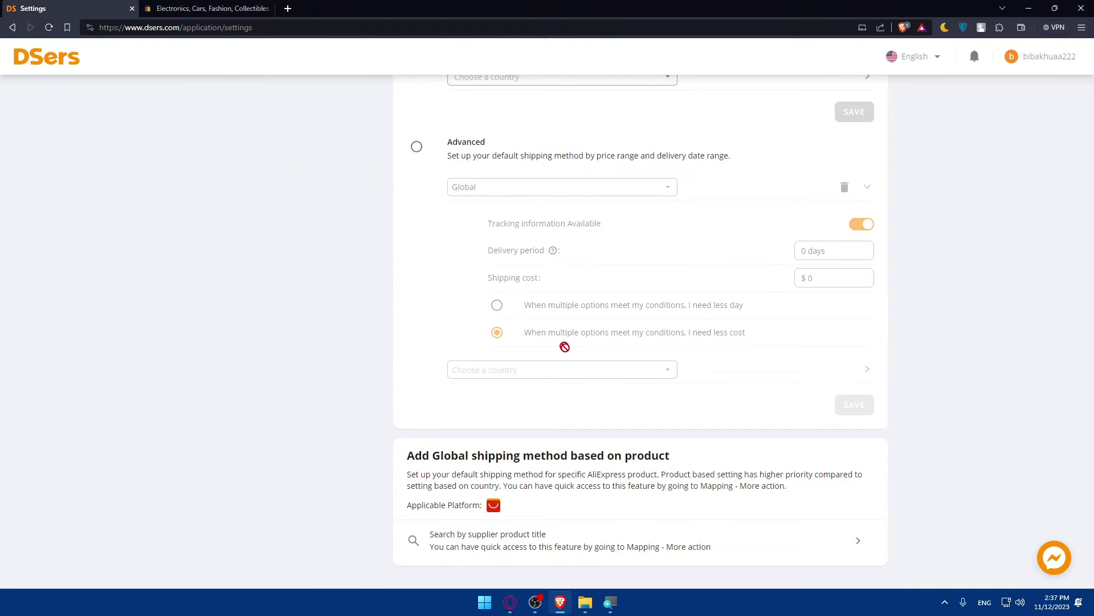
Search the product shipping-method panel for 'e', close it, and go back Home
{"action": "left_click", "coordinate": [562, 544]}
{"action": "left_click", "coordinate": [712, 103]}
{"action": "type", "text": "ebay"}
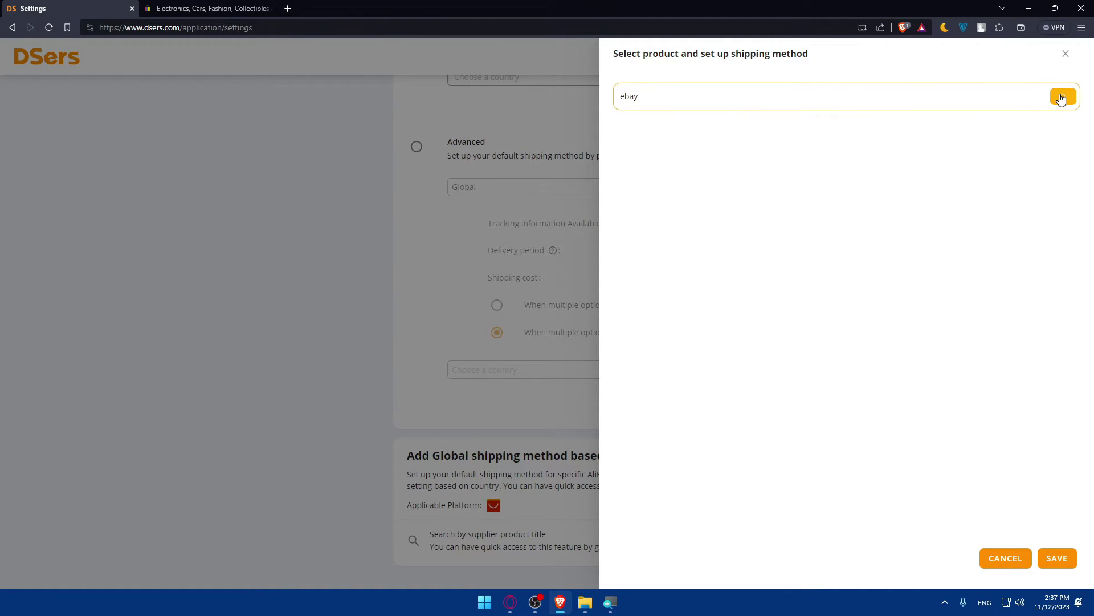
{"action": "left_click", "coordinate": [1062, 98]}
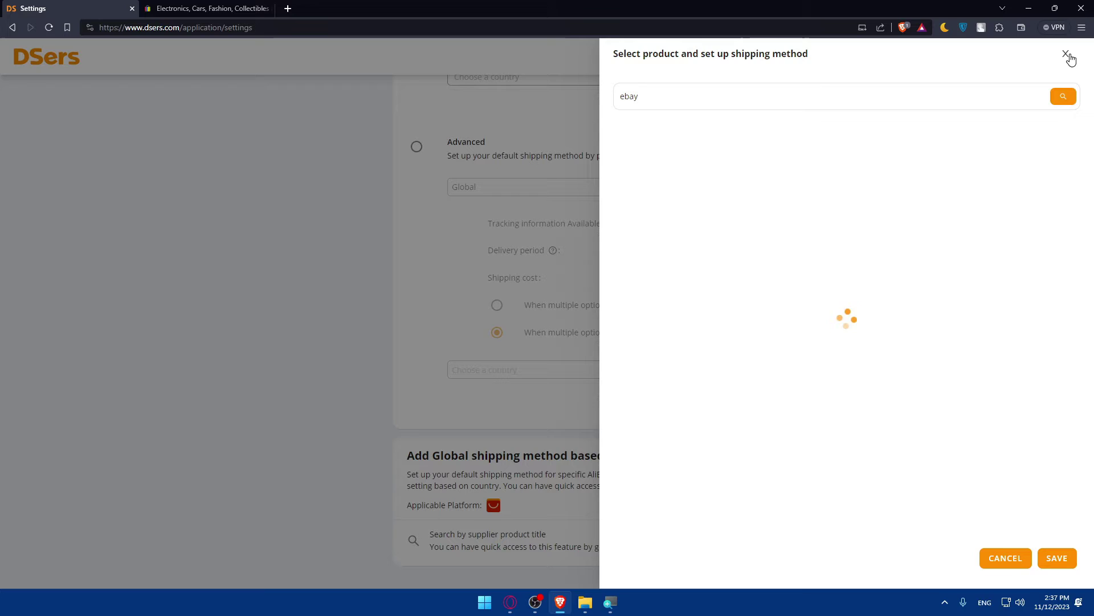
{"action": "left_click", "coordinate": [1067, 55]}
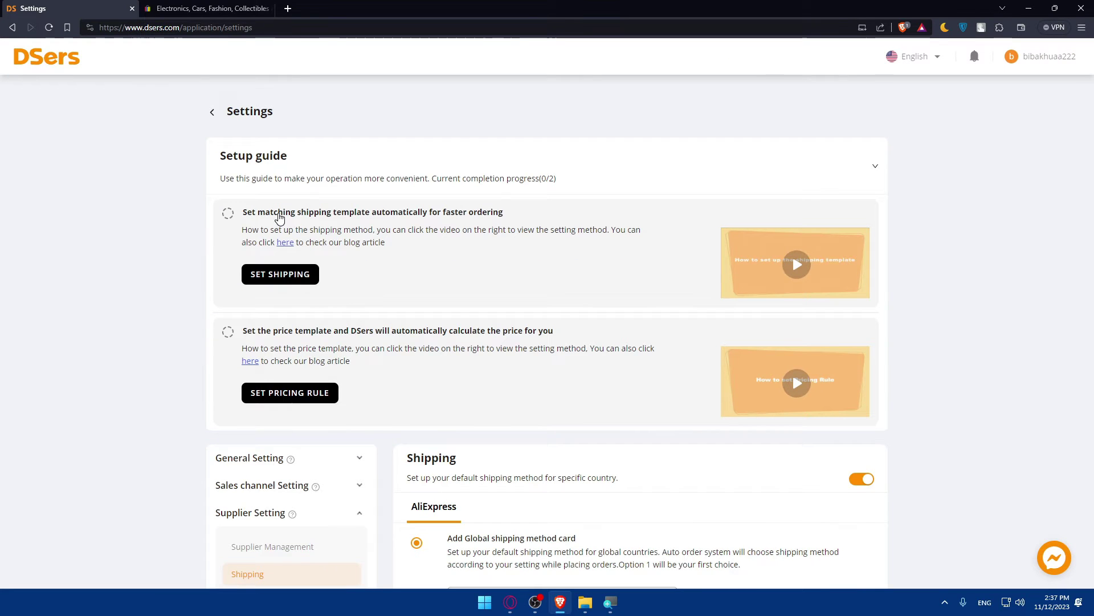
{"action": "left_click", "coordinate": [211, 113]}
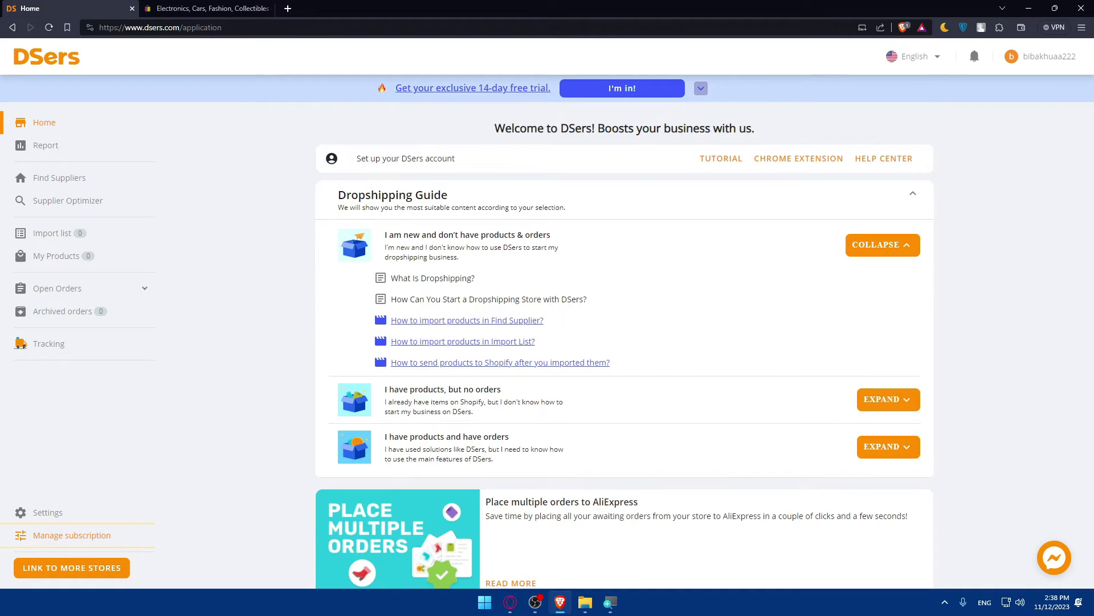
Browse the AliExpress categories in Find Suppliers, then go to the empty Import list with a blank tab alongside
{"action": "left_click", "coordinate": [70, 178]}
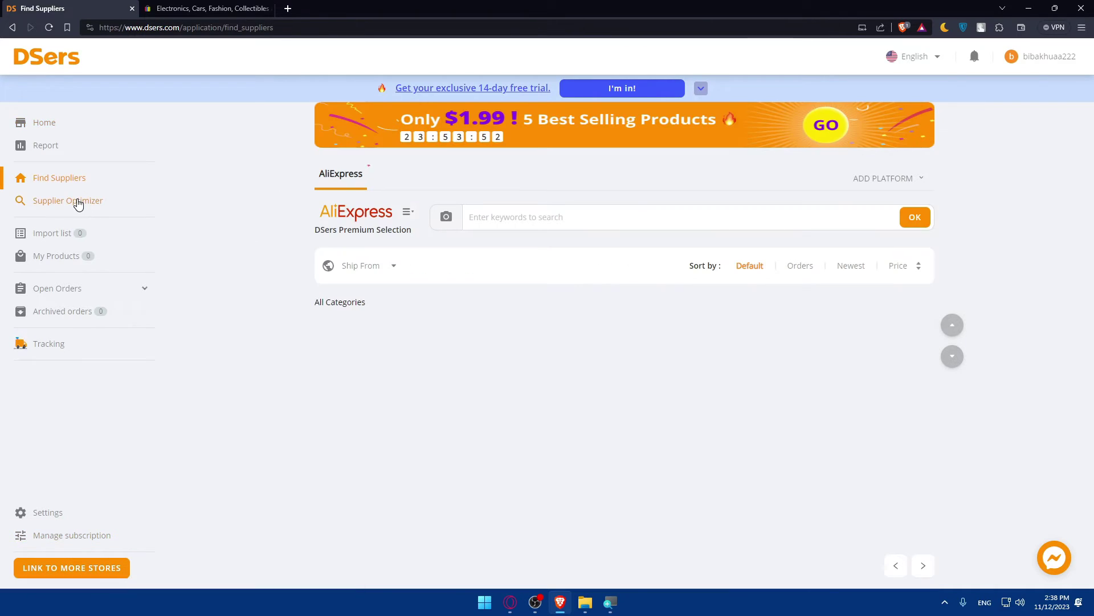
{"action": "left_click", "coordinate": [408, 213]}
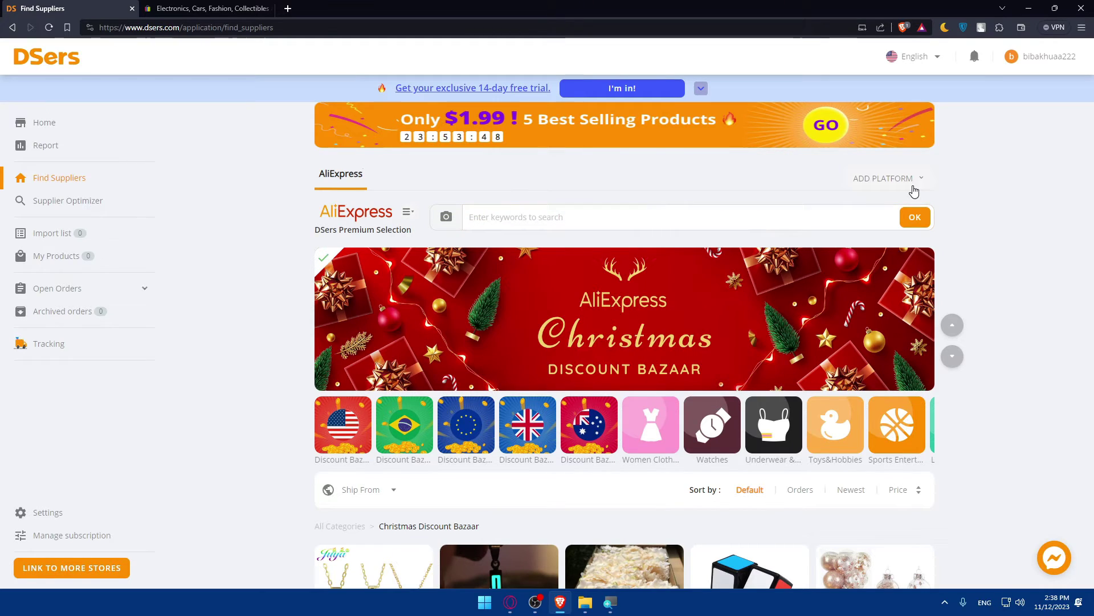
{"action": "mouse_move", "coordinate": [913, 189]}
{"action": "left_click", "coordinate": [72, 235]}
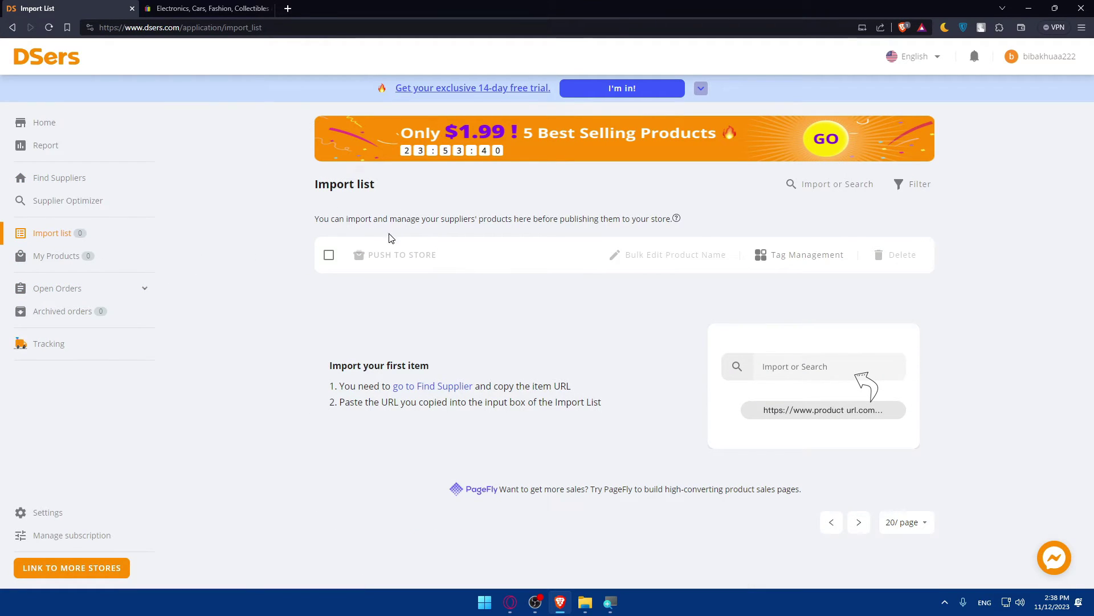
{"action": "left_click", "coordinate": [115, 289]}
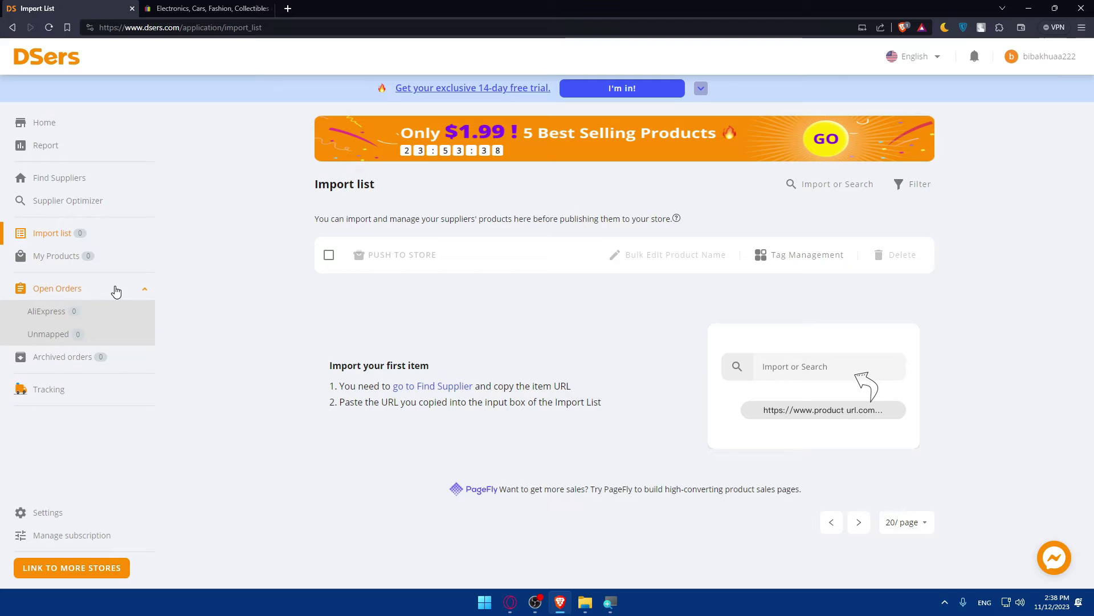
{"action": "left_click", "coordinate": [115, 291]}
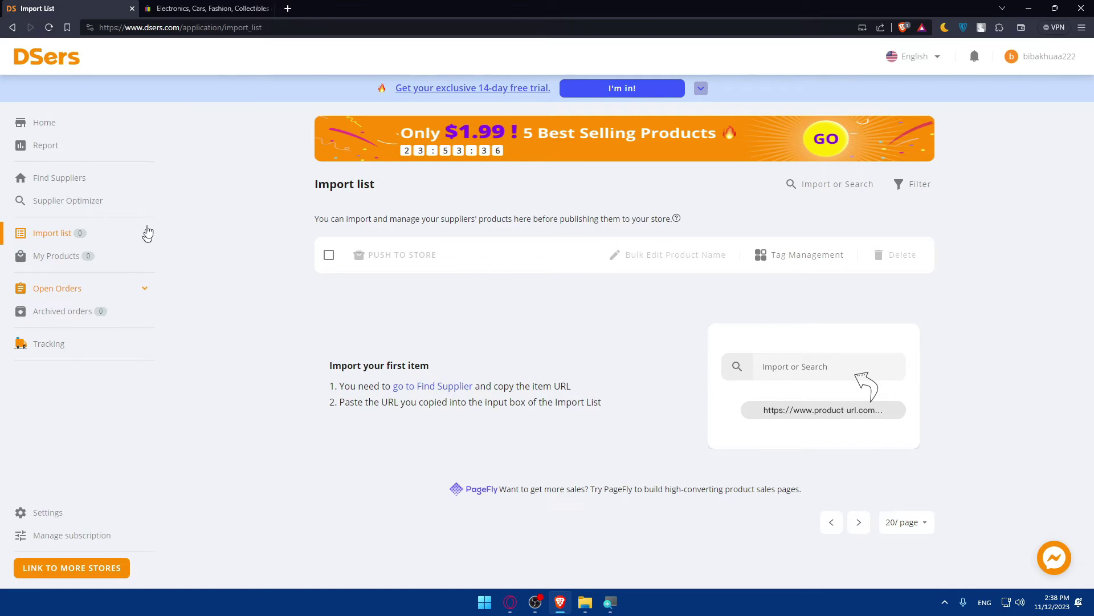
{"action": "left_click", "coordinate": [288, 9]}
{"action": "left_click", "coordinate": [68, 9]}
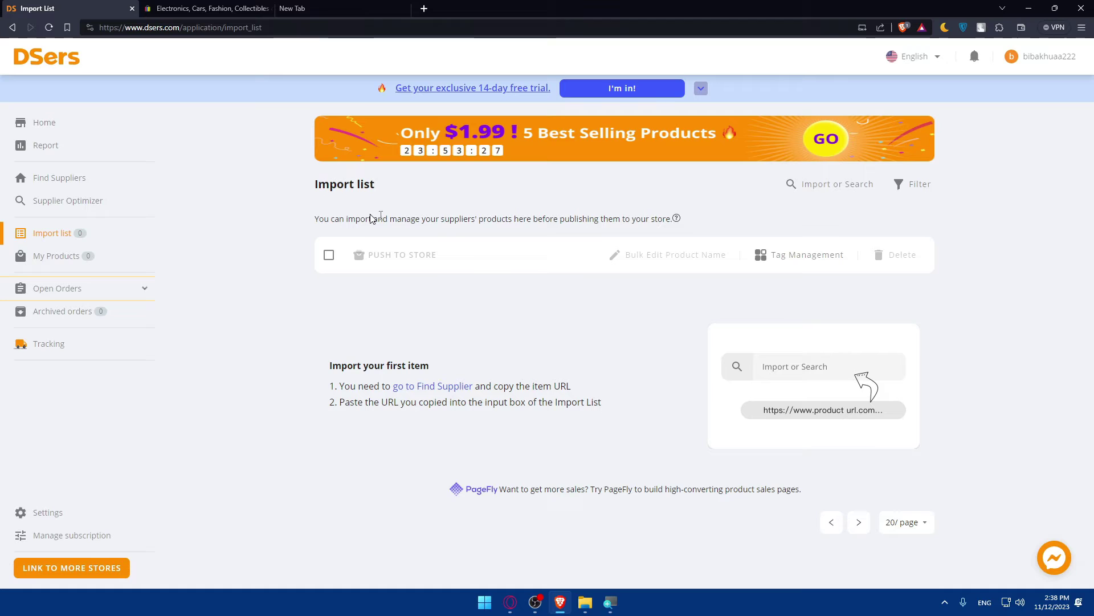
In the blank tab, go to shopify.com, search apps for 'ebay', and install CedCommerce eBay Integration
{"action": "left_click", "coordinate": [293, 8]}
{"action": "type", "text": "shopify.com"}
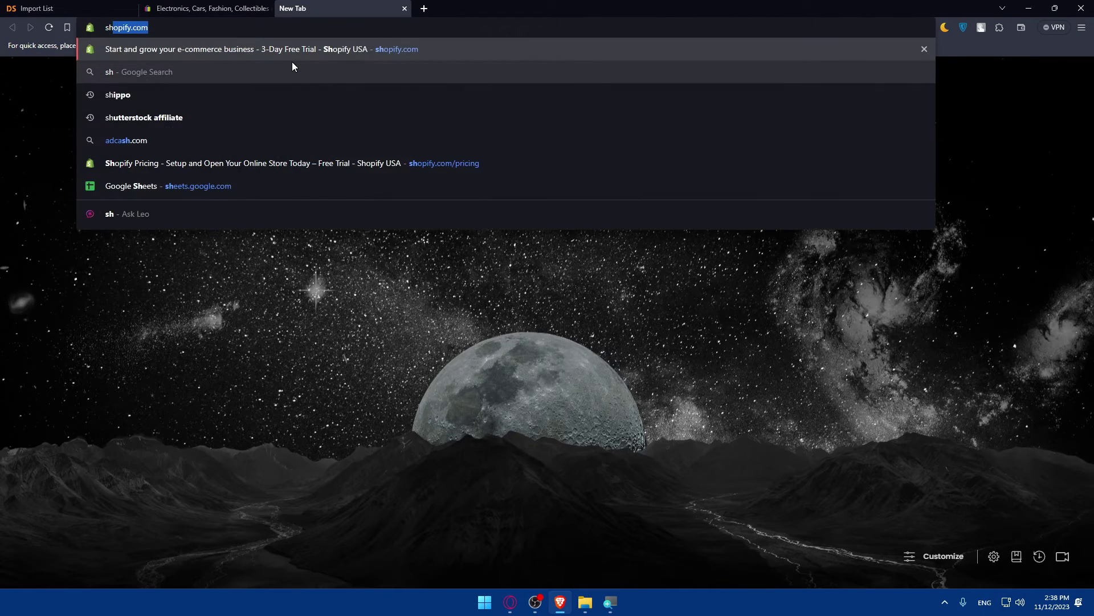
{"action": "key", "text": "Return"}
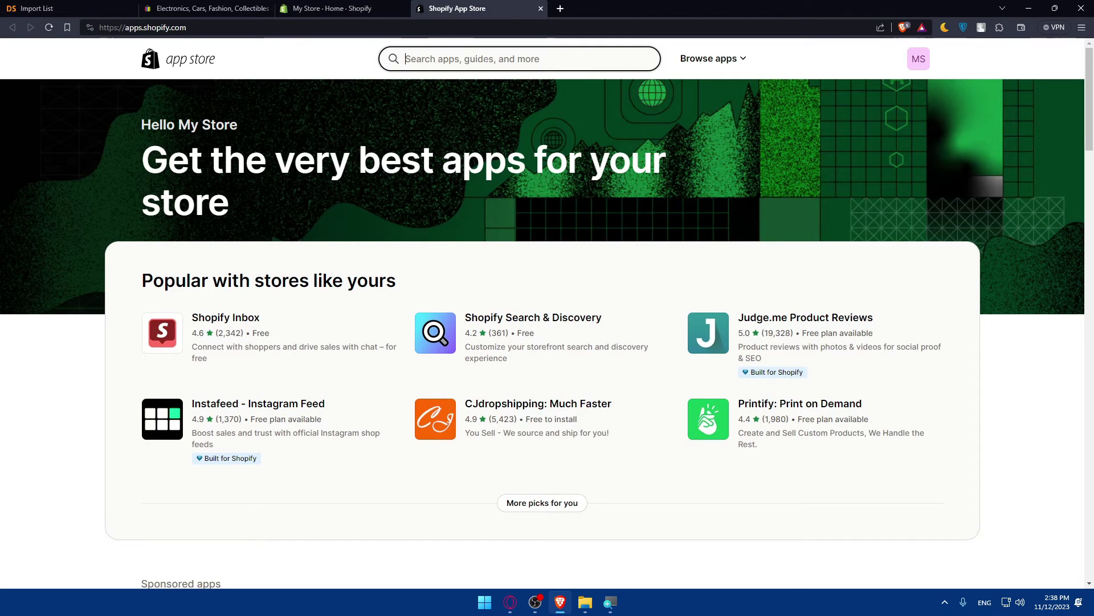
{"action": "type", "text": "ebay"}
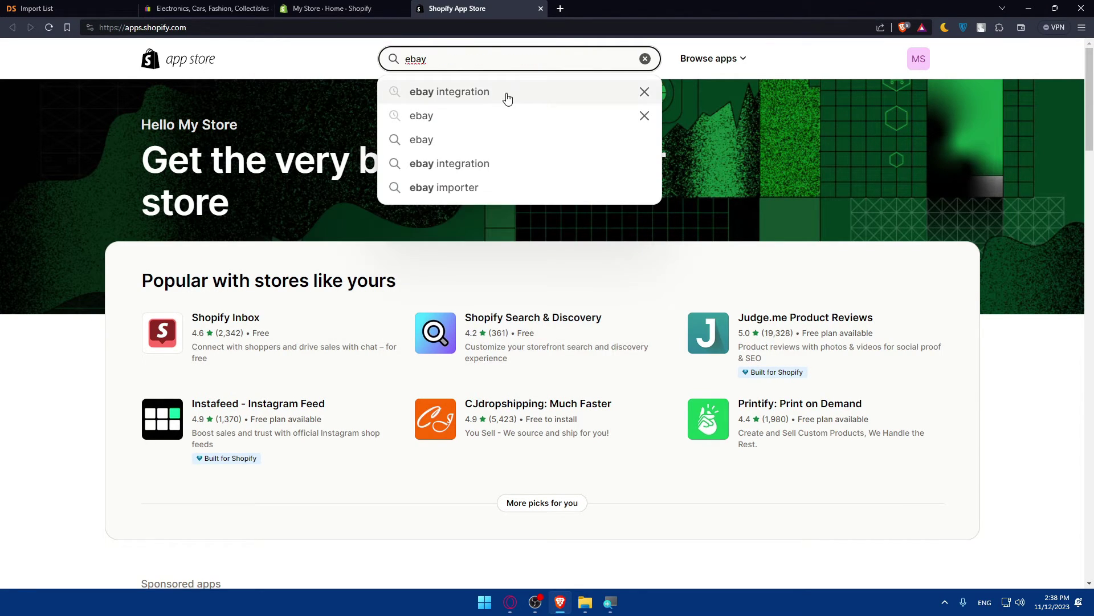
{"action": "left_click", "coordinate": [507, 95]}
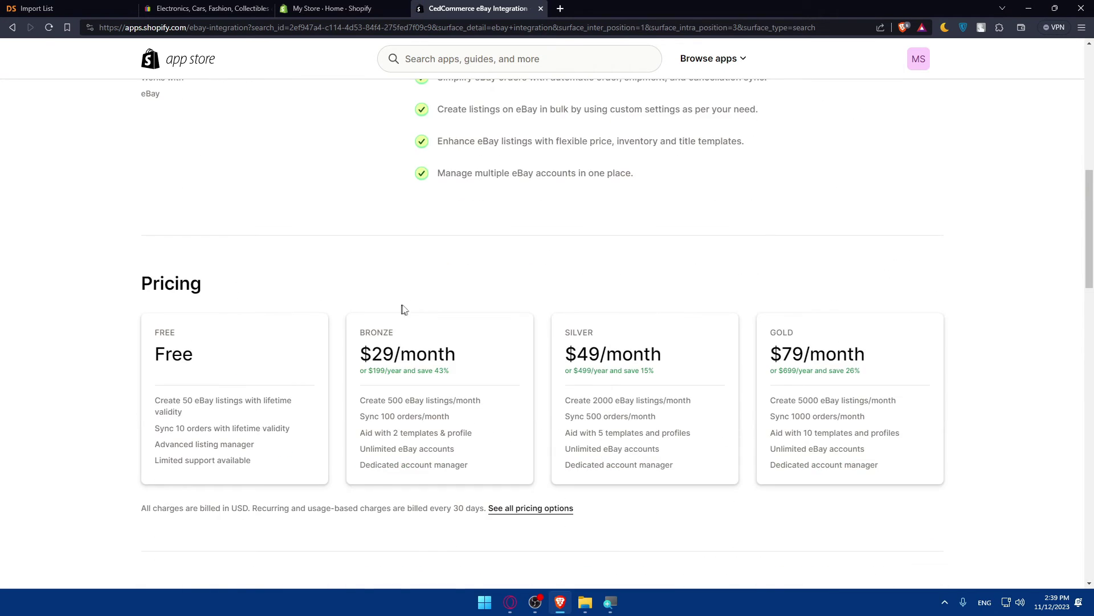
{"action": "scroll", "coordinate": [445, 325], "scroll_direction": "up", "scroll_amount": 3}
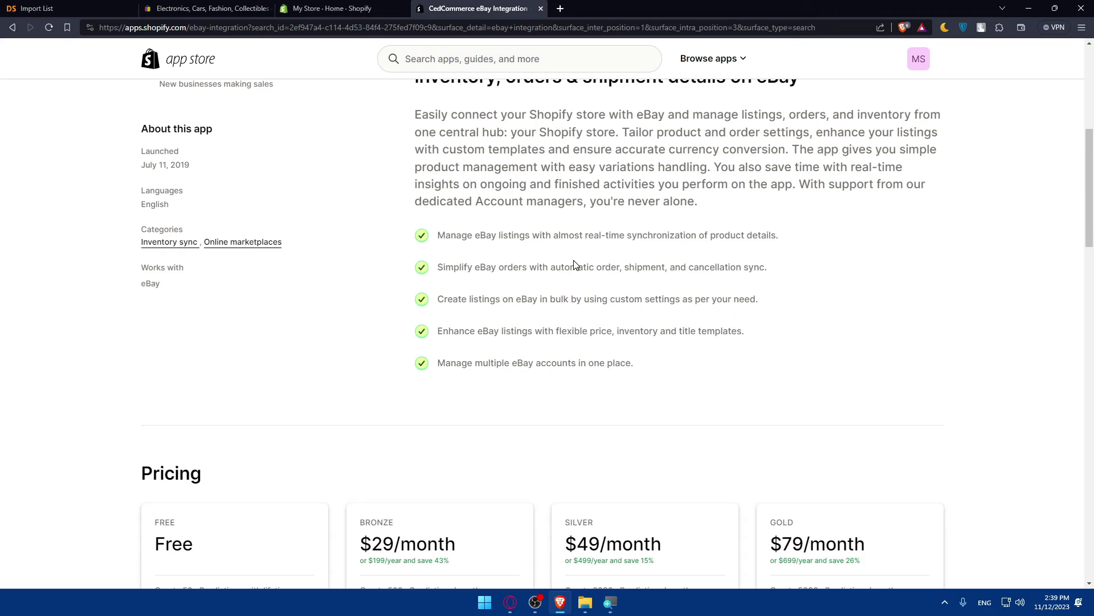
{"action": "scroll", "coordinate": [574, 265], "scroll_direction": "up", "scroll_amount": 6}
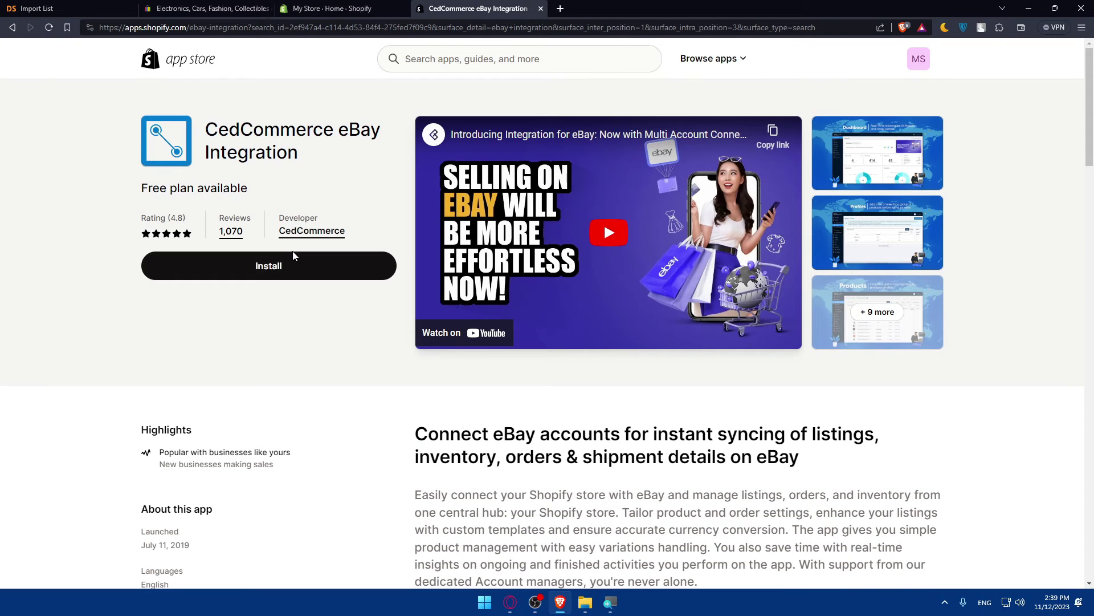
{"action": "left_click", "coordinate": [290, 265]}
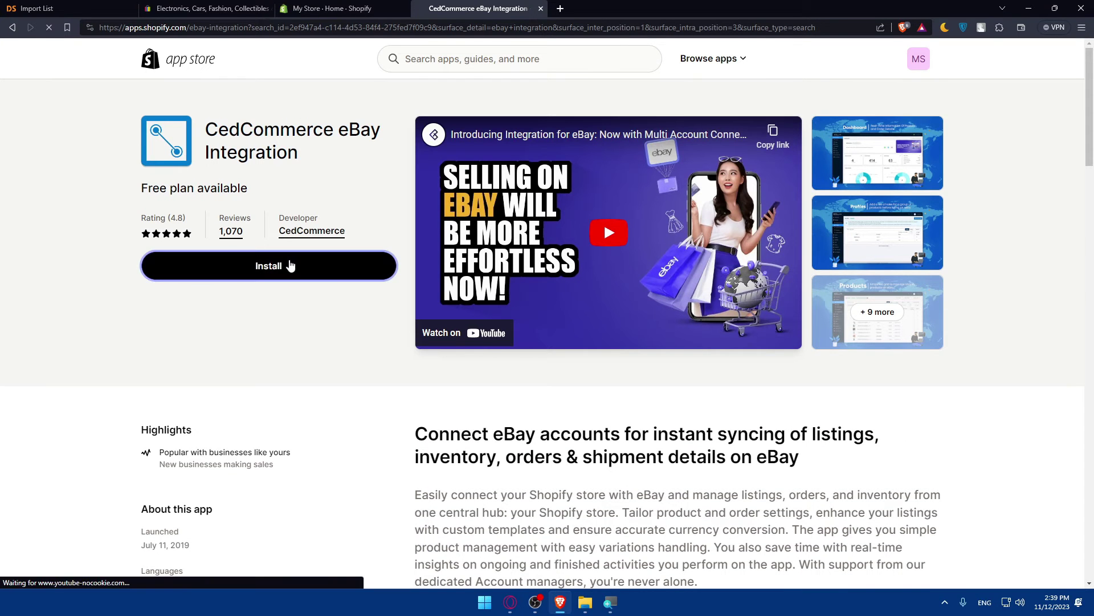
Approve the CedCommerce eBay Integration installation on the Shopify app authorization page
{"action": "left_click", "coordinate": [36, 8]}
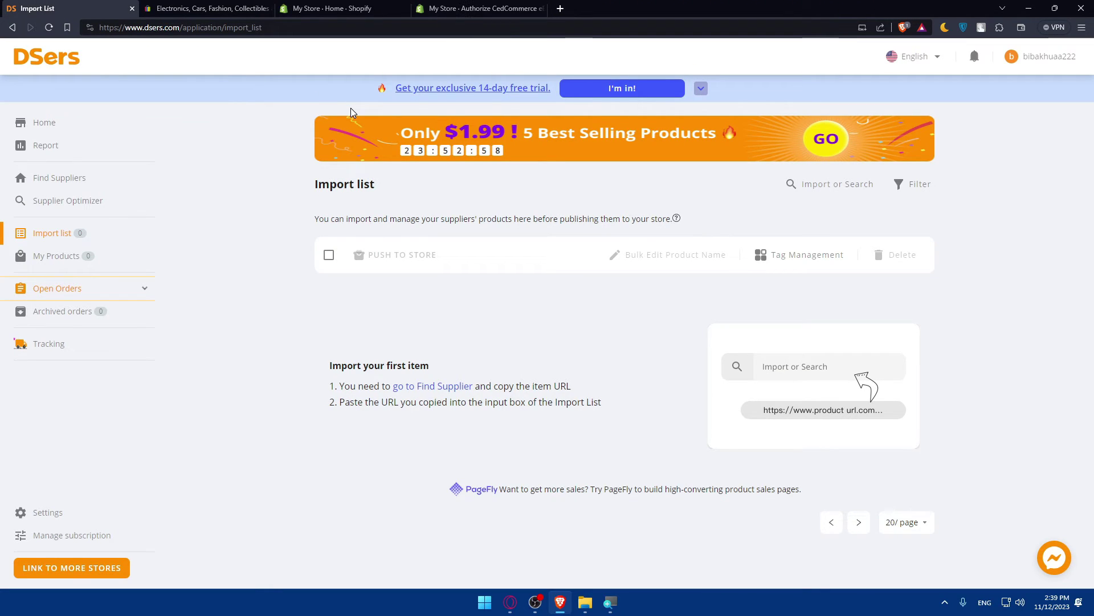
{"action": "left_click", "coordinate": [448, 7]}
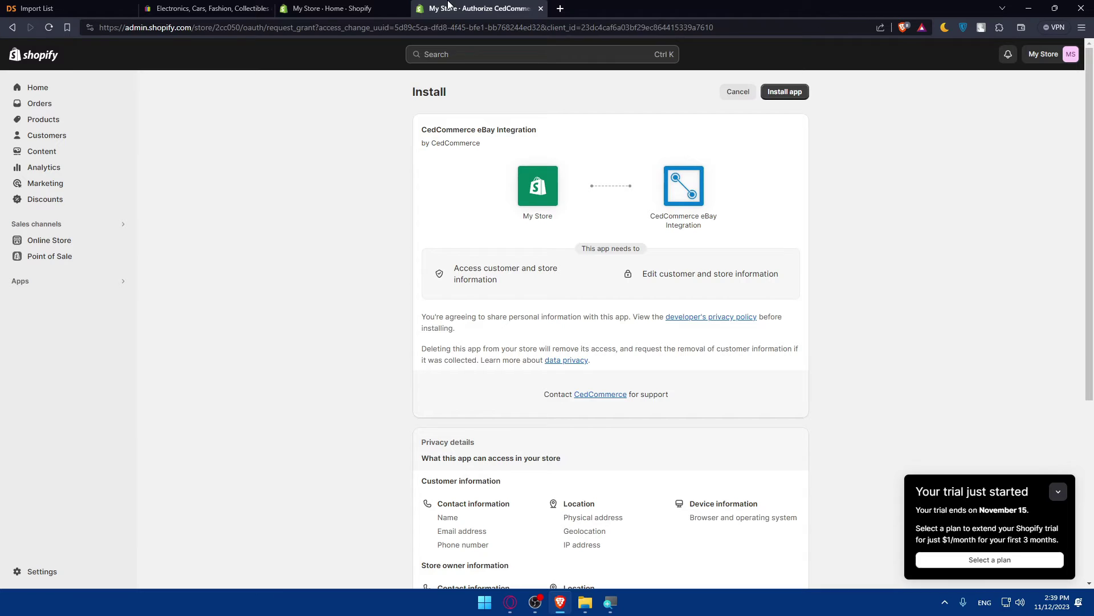
{"action": "left_click", "coordinate": [786, 95]}
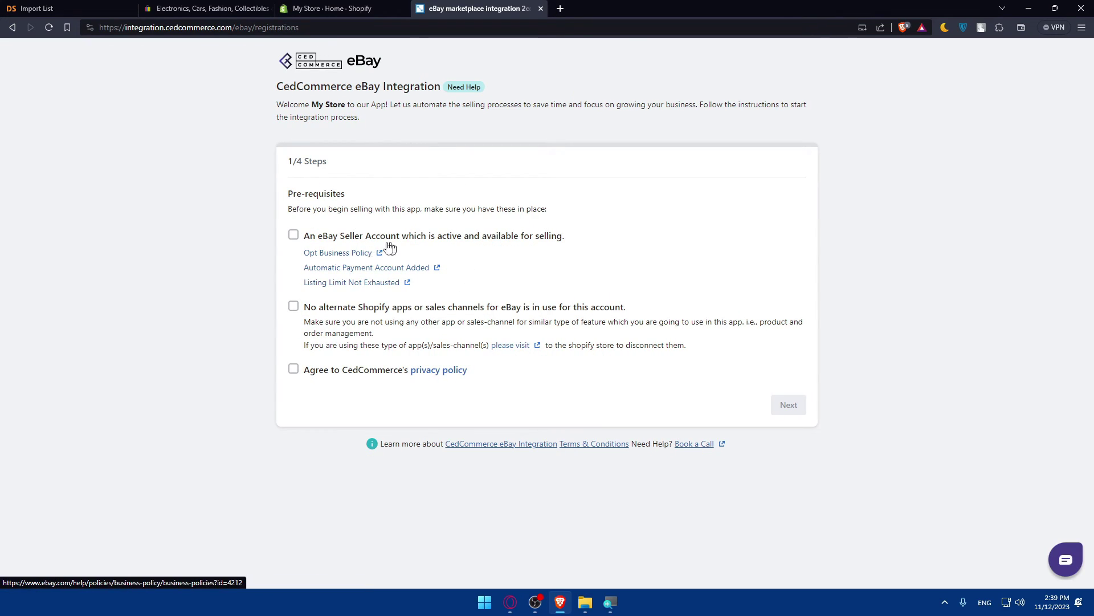
Tick the active eBay seller account, no other eBay apps, and privacy policy prerequisites
{"action": "left_click", "coordinate": [296, 239]}
{"action": "left_click", "coordinate": [294, 308]}
{"action": "left_click", "coordinate": [294, 371]}
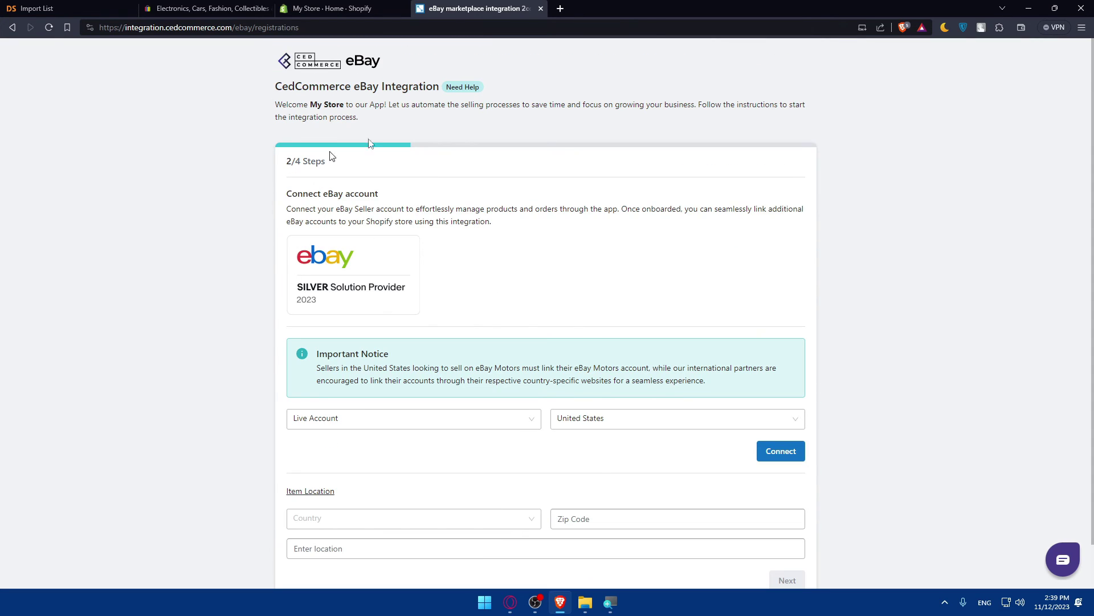
Close the eBay integration and Shopify admin tabs, then switch back to the DSers Import List
{"action": "left_click", "coordinate": [542, 8]}
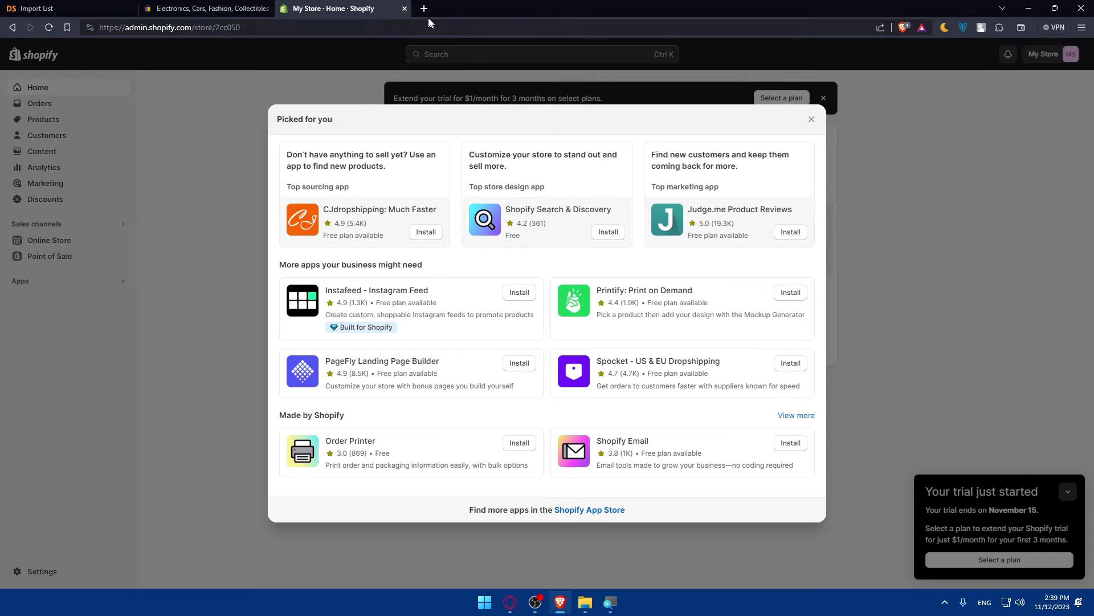
{"action": "left_click", "coordinate": [406, 8]}
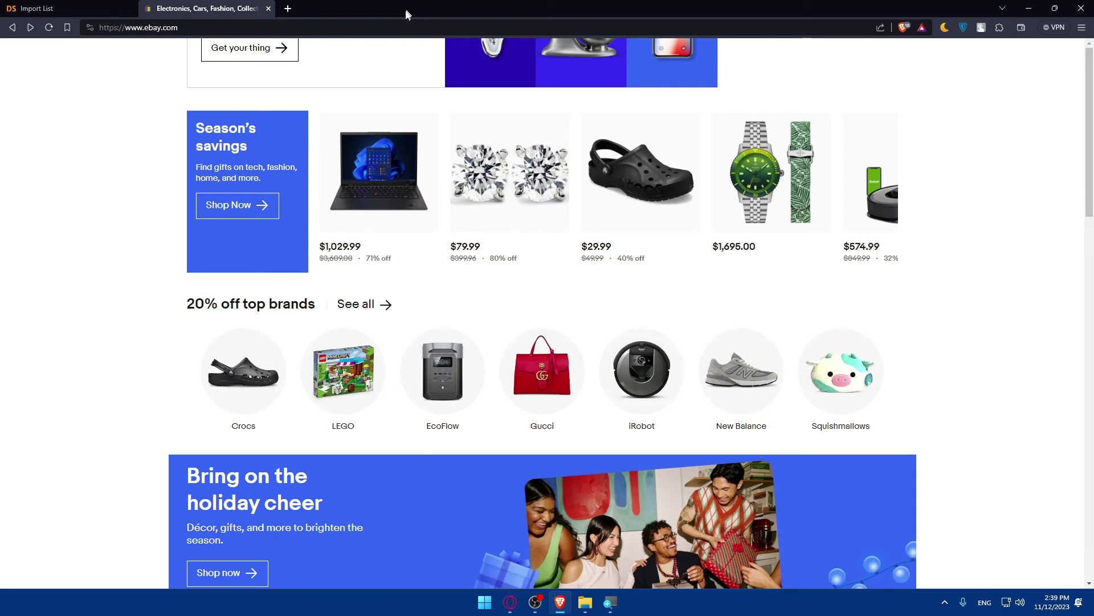
{"action": "left_click", "coordinate": [94, 8]}
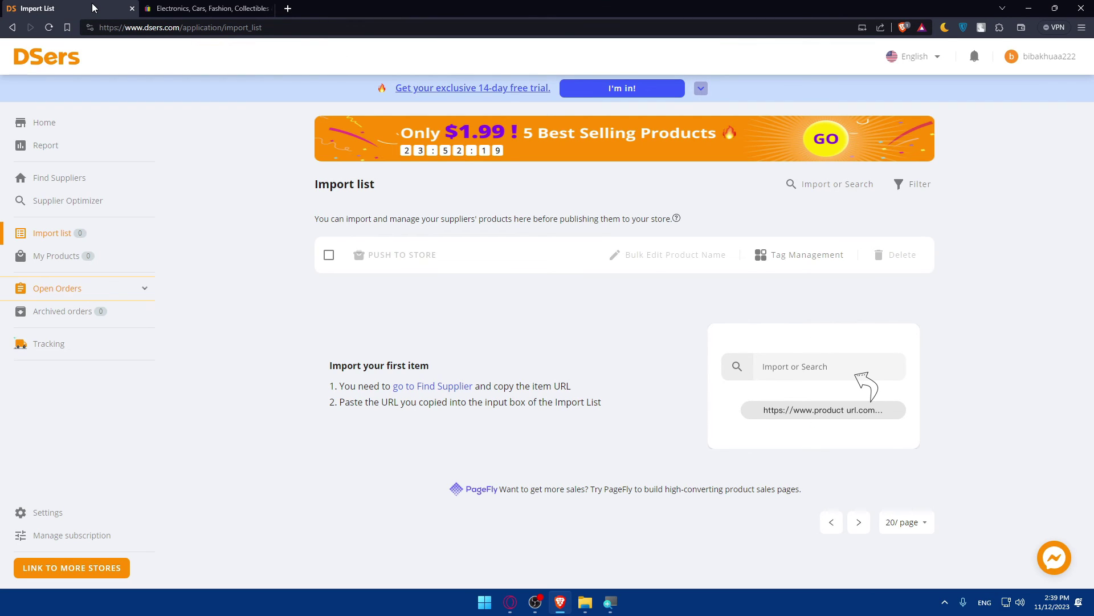